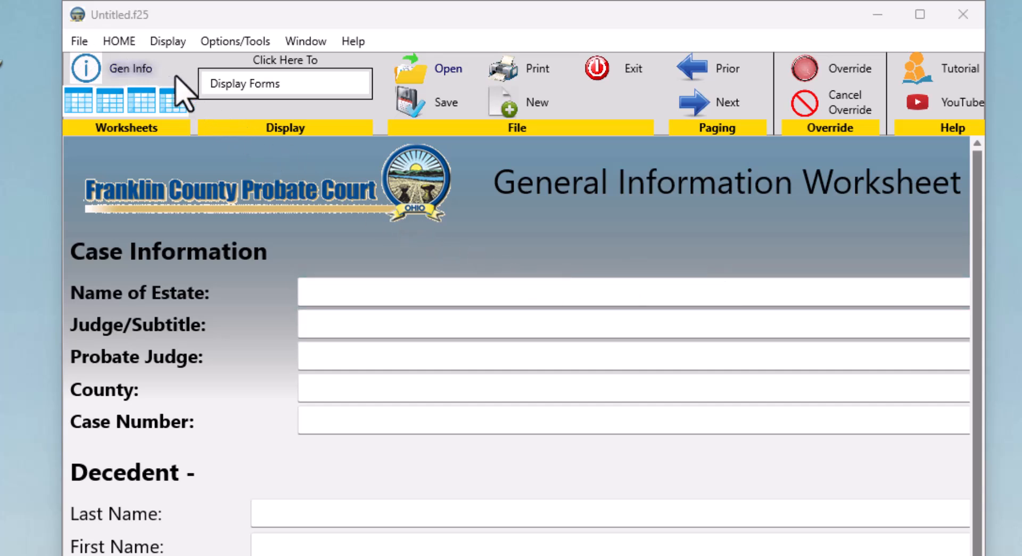
- Move from the DISPLAY tools through Home to the File ribbon's new, open, save and print commands
click(168, 43)
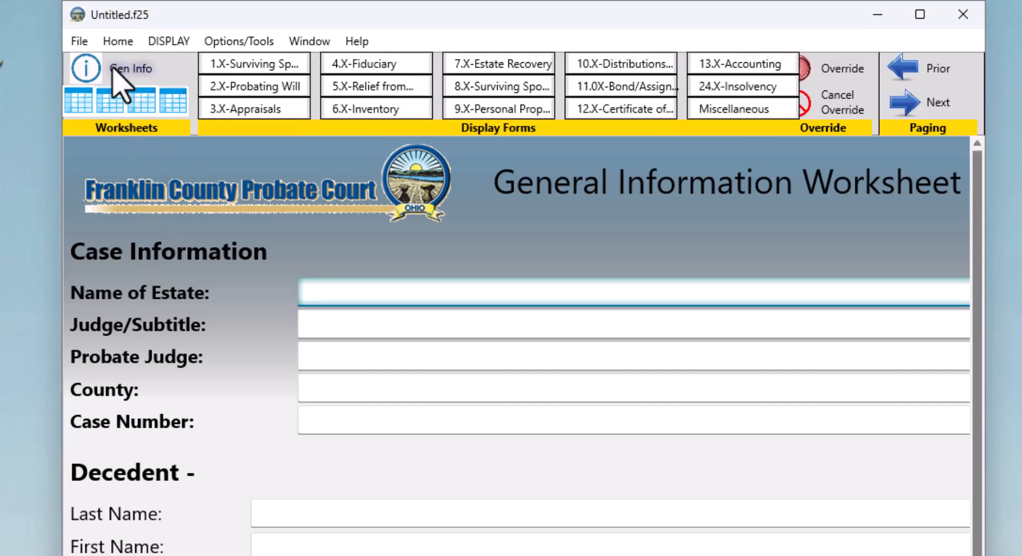
click(111, 41)
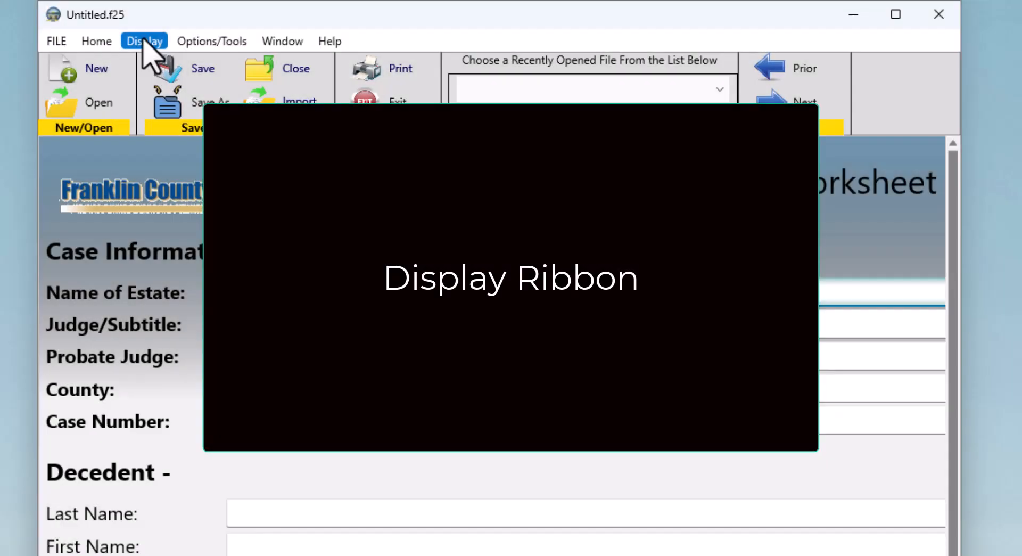
- Browse the 1.X surviving spouse, 4.X fiduciary and 7.X estate recovery form lists
click(145, 41)
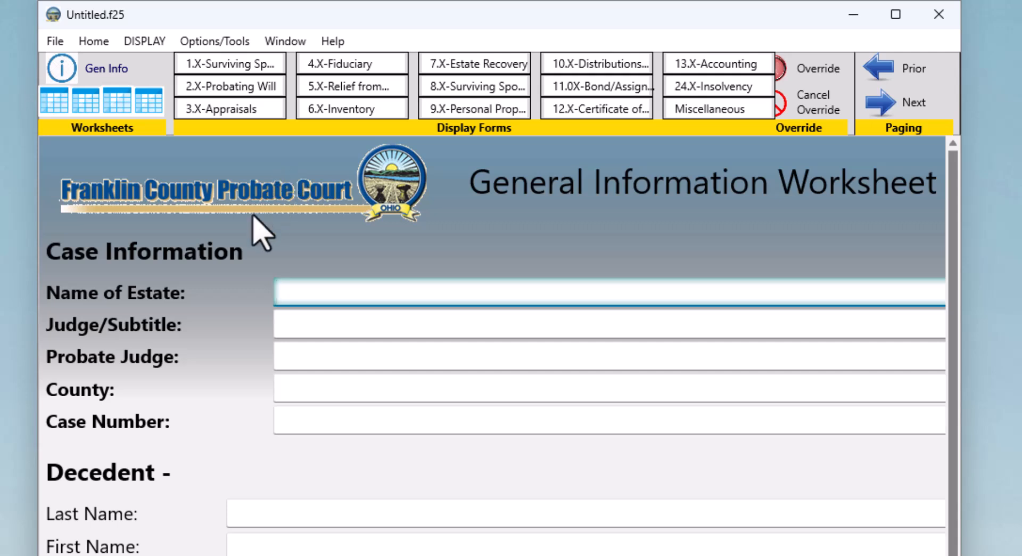
click(247, 64)
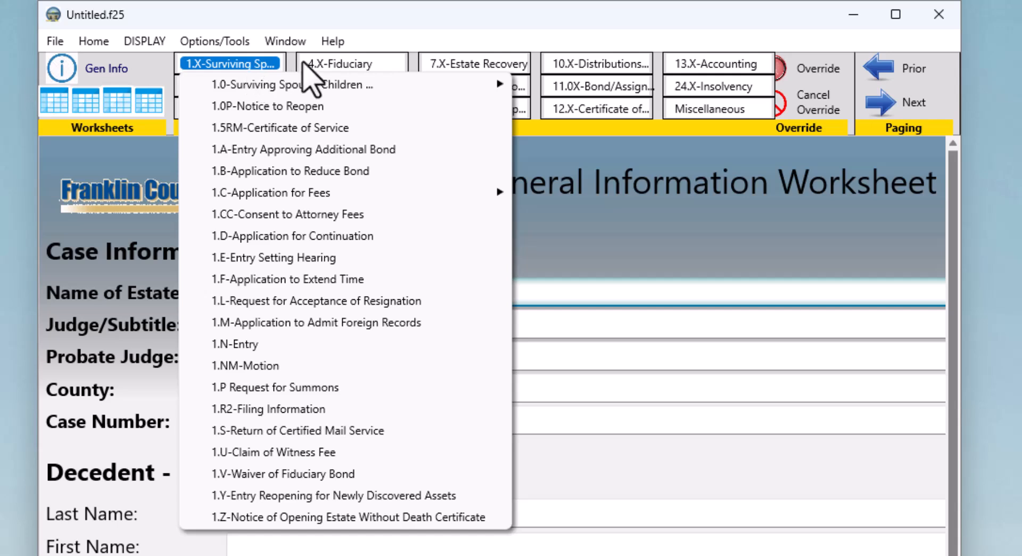
click(332, 66)
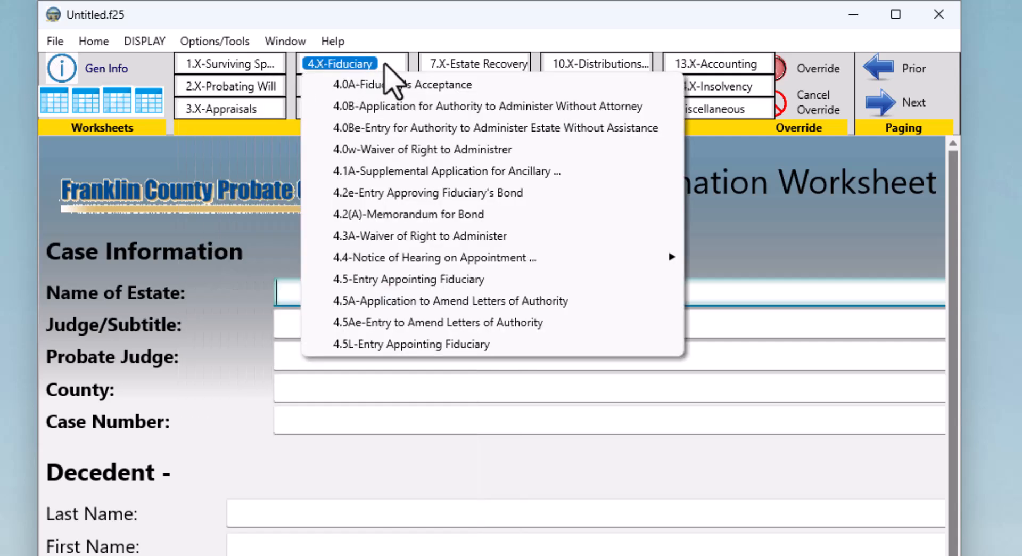
click(450, 65)
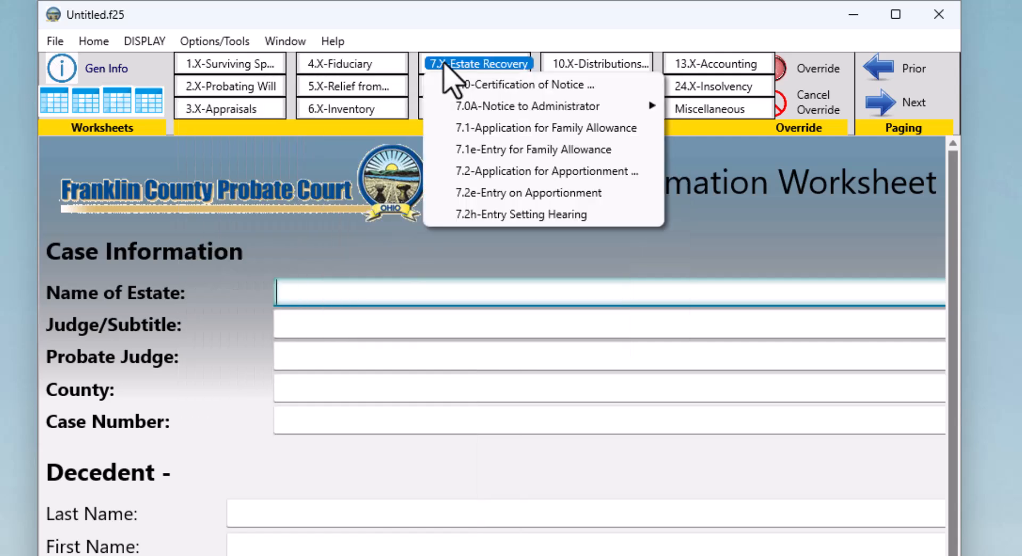
- Open and close the Kin/Beneficiary/Legatee Worksheet, then widen the program window slightly
click(54, 104)
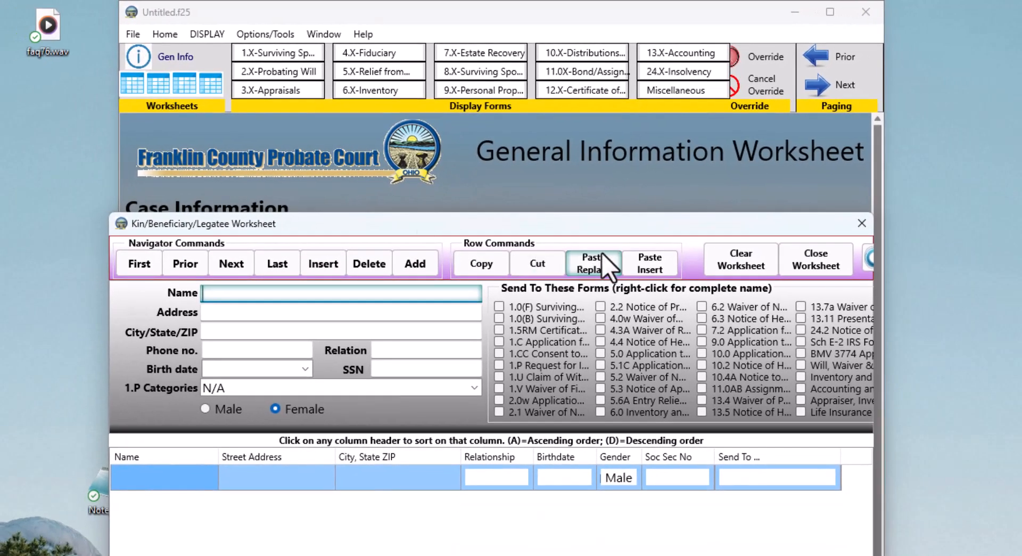
click(788, 269)
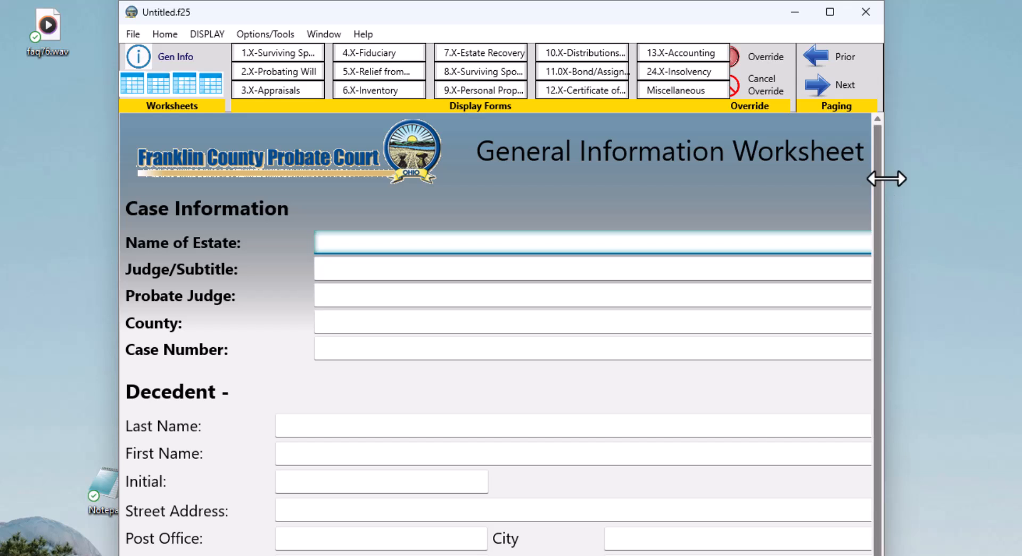
drag(886, 178, 904, 182)
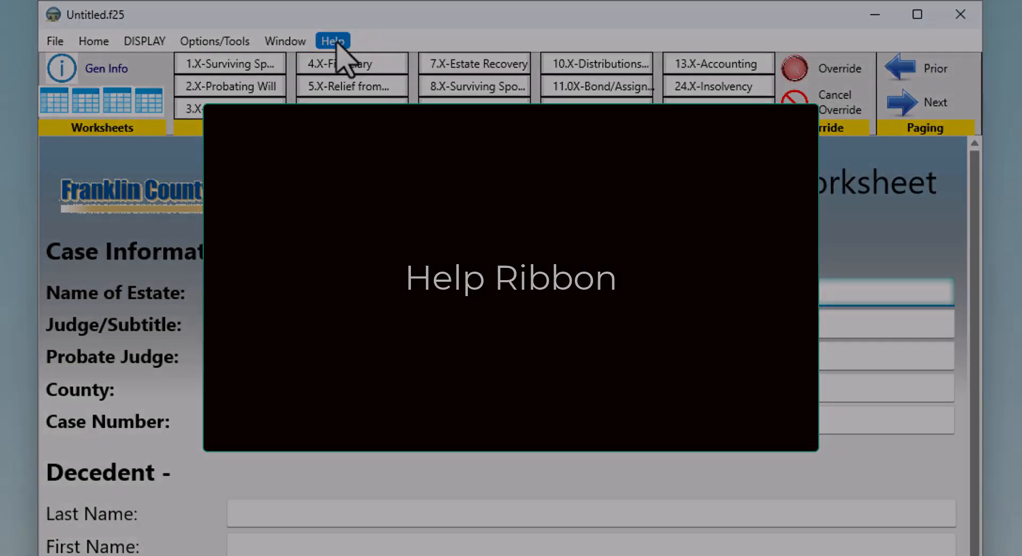
- Show the Help tools with Tutorial, Manual and About
click(335, 42)
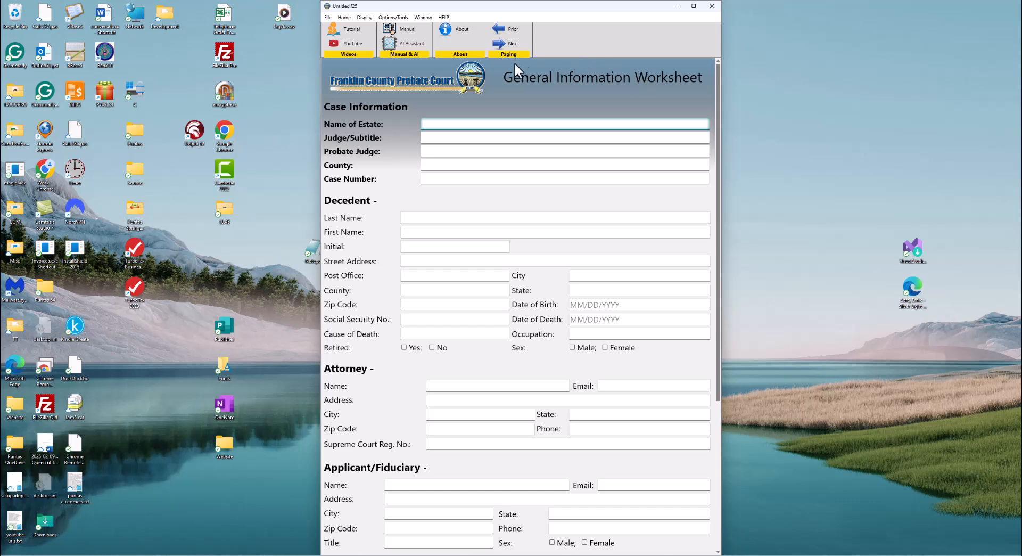
- Load test.f25 from the File ribbon's Recent Files list
click(328, 17)
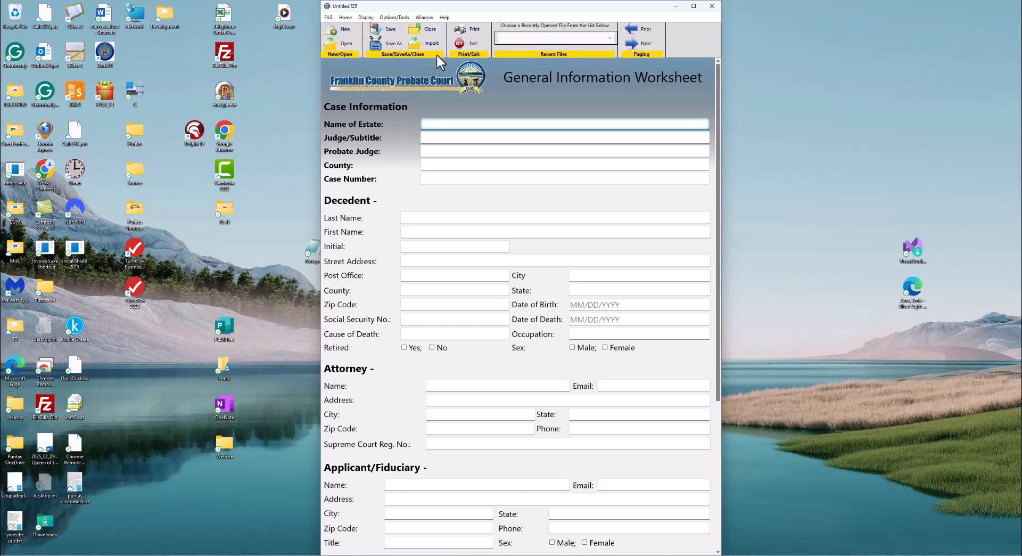
click(548, 38)
click(547, 48)
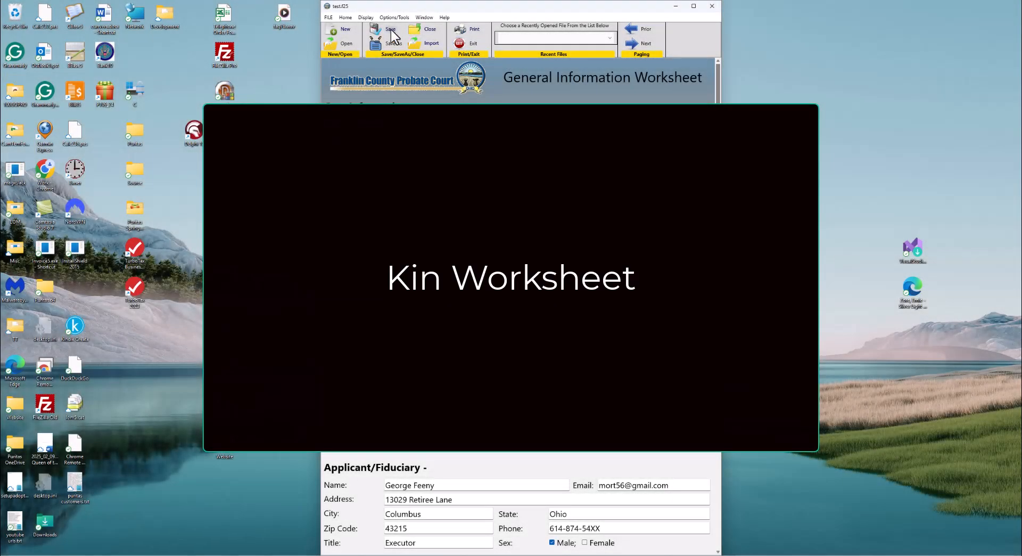
- Open test.f25's Kin/Beneficiary/Legatee Worksheet from the DISPLAY Worksheets group
click(365, 18)
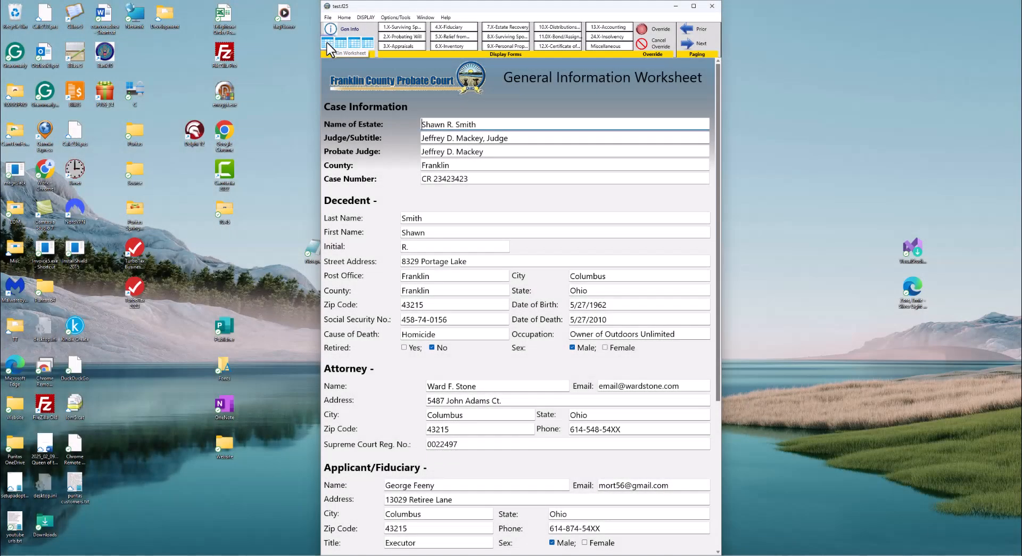
click(328, 43)
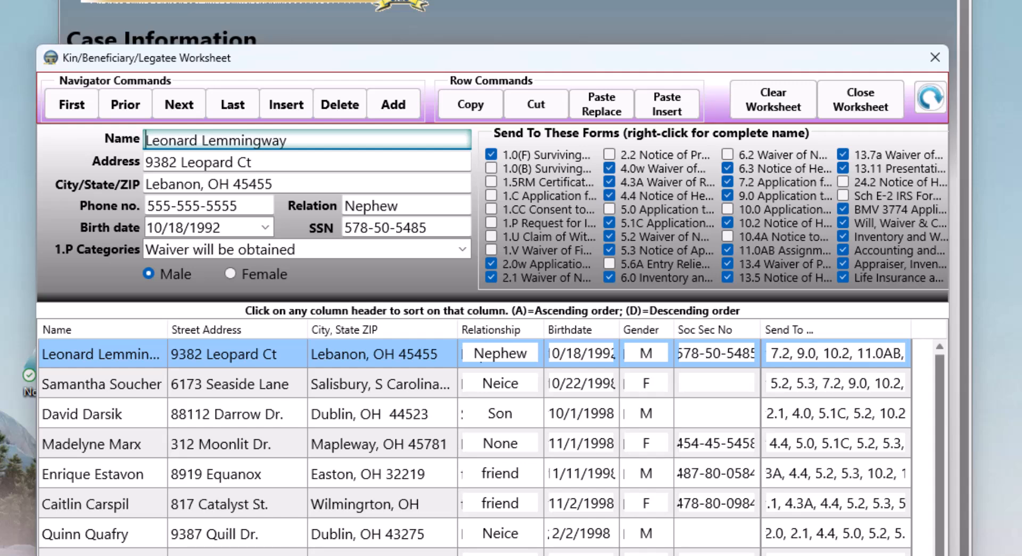
- Change the son's city from Dublin to Cleveburg and add a new blank kin record
click(841, 106)
click(343, 415)
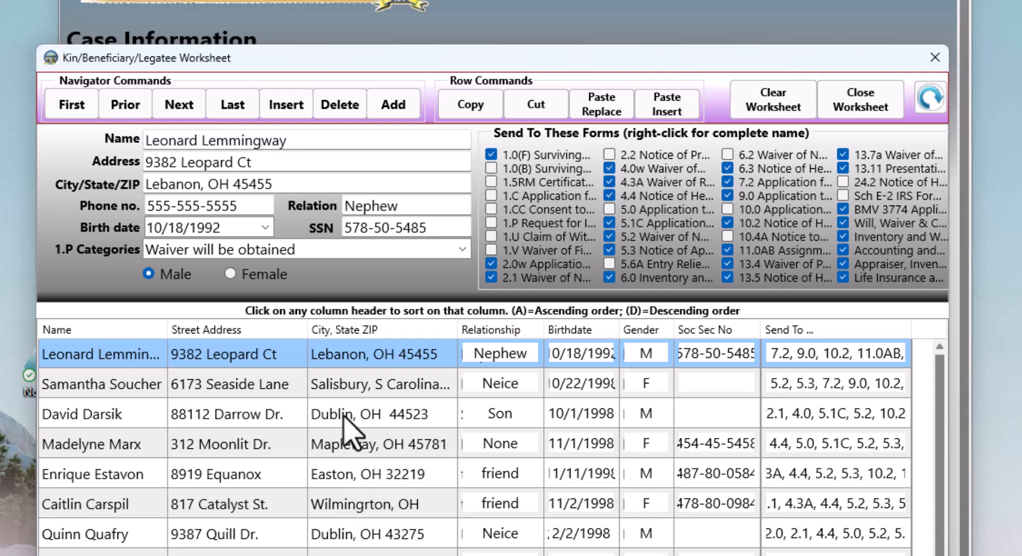
double_click(166, 182)
double_click(166, 182)
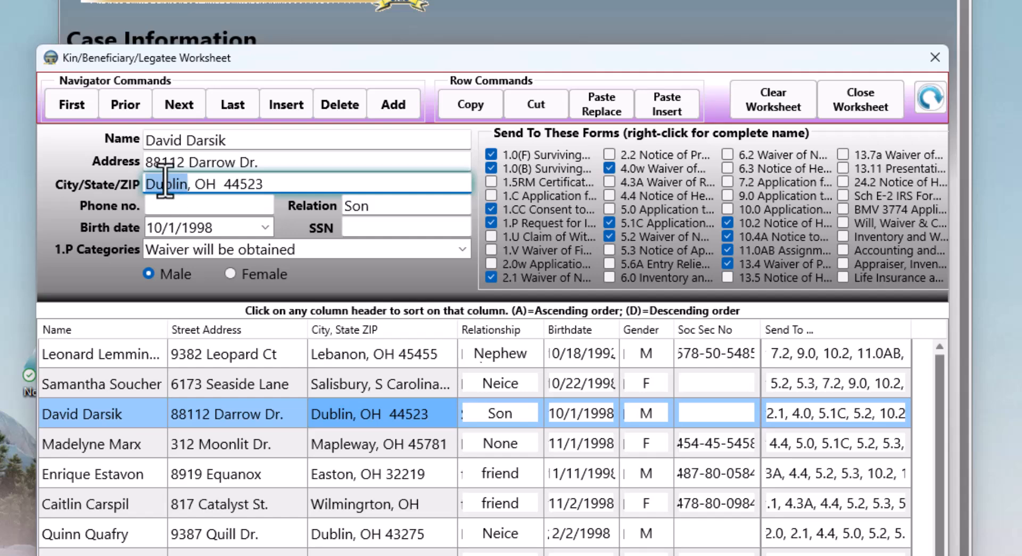
text(Cleve)
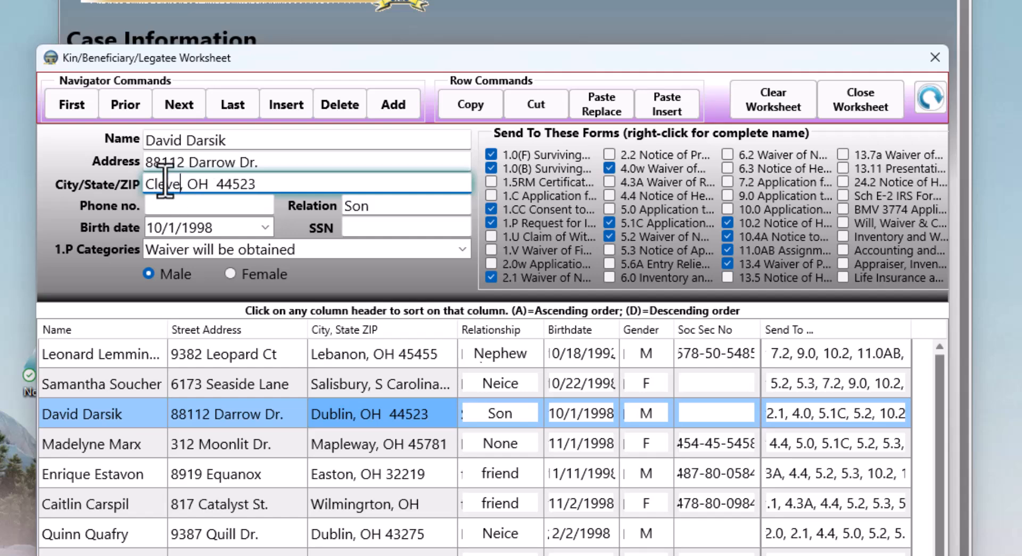
text(burg)
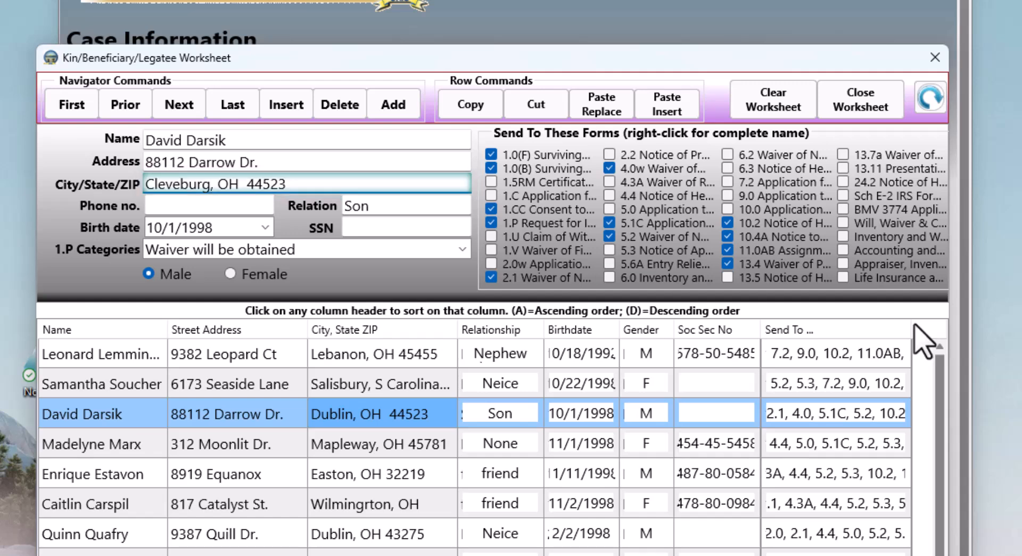
click(271, 202)
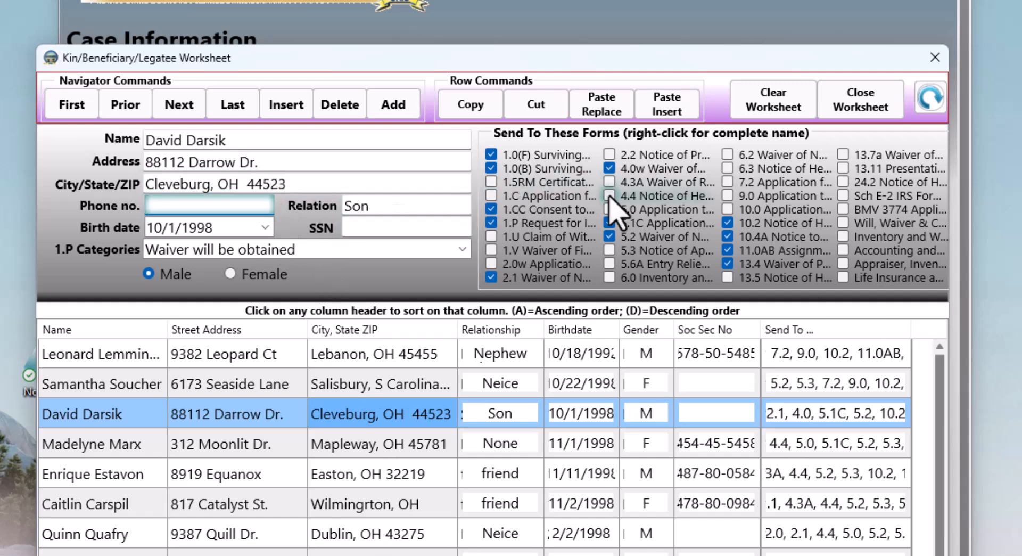
click(393, 106)
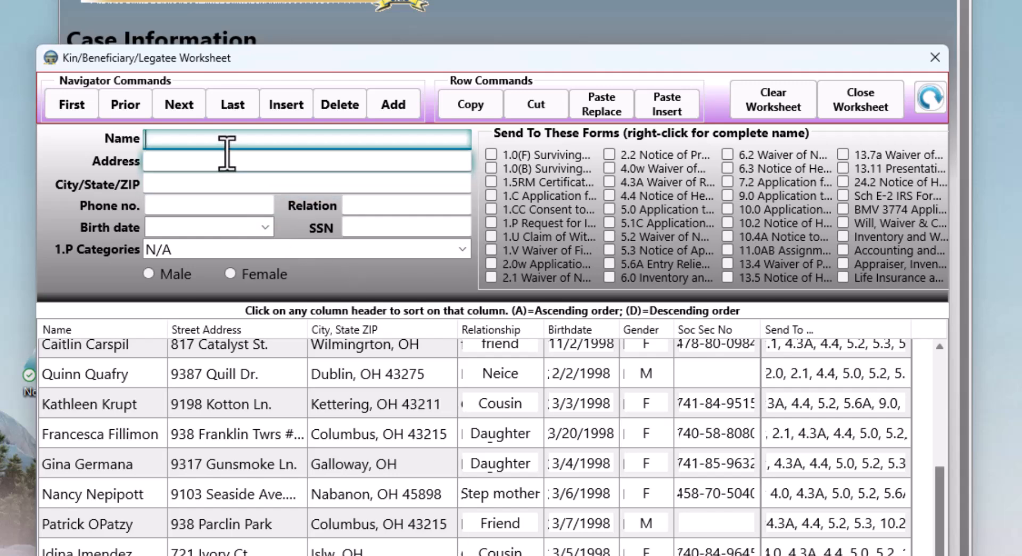
- Enter the new kin member's full name and advance to the Address field
text(Michael Phord)
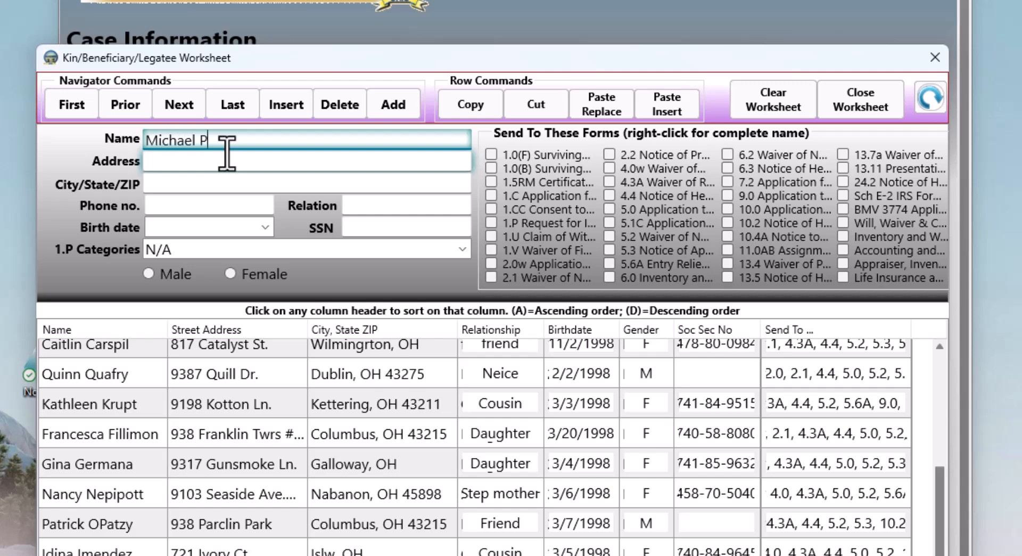
text(itz)
key(Tab)
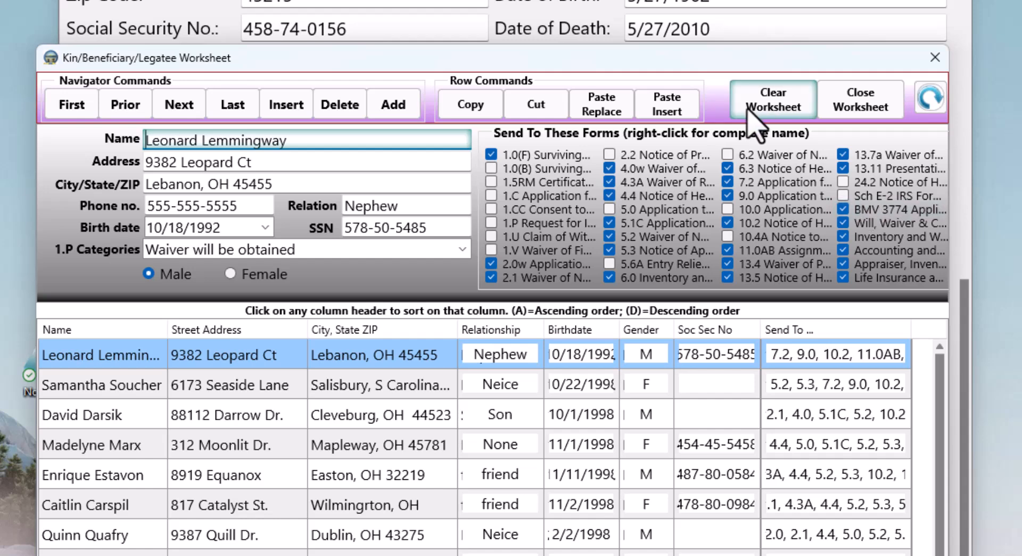
- Check the full names of forms 1.5RM and 10.0, then tab through the nephew's fields toward SSN
right_click(545, 182)
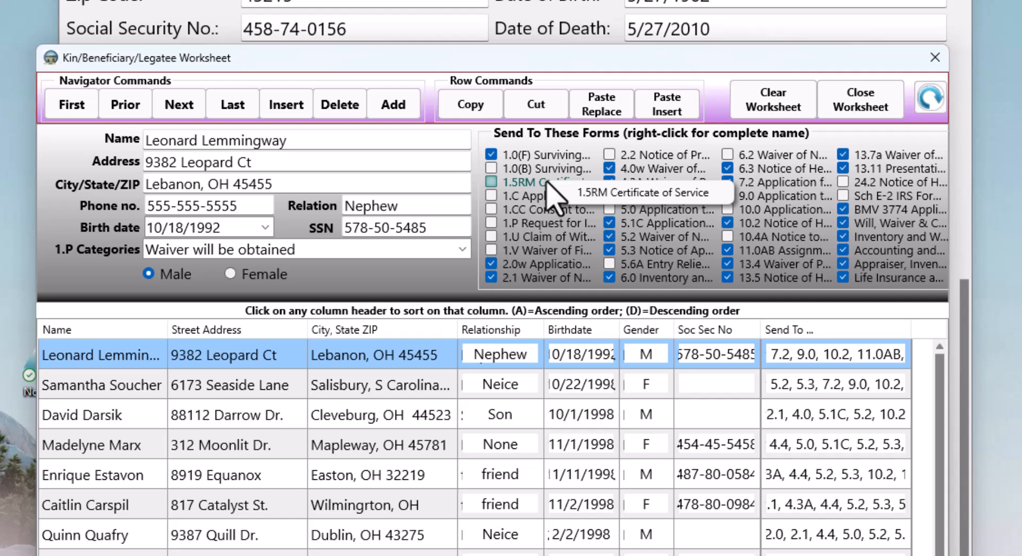
right_click(774, 211)
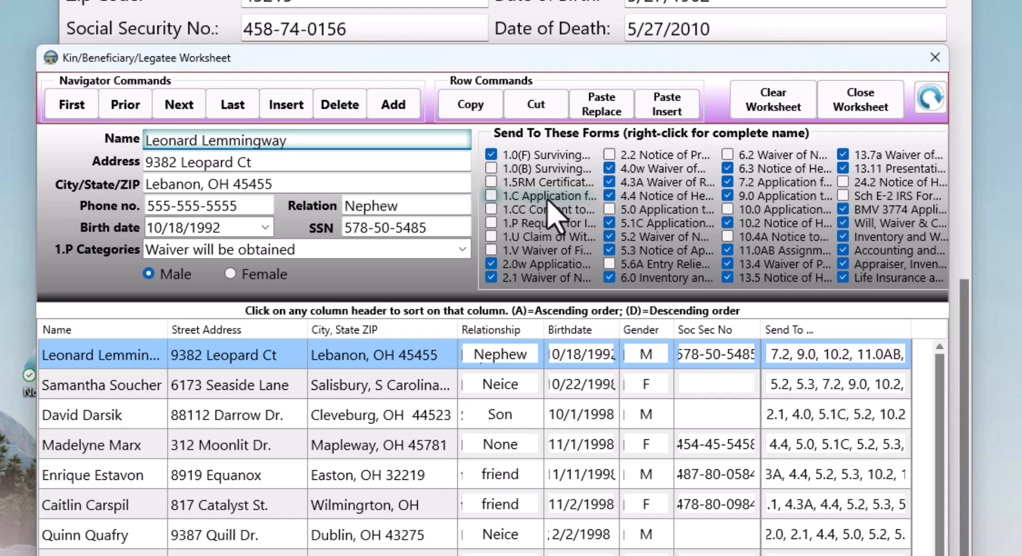
key(Tab)
key(Tab)
key(Tab)
key(Tab)
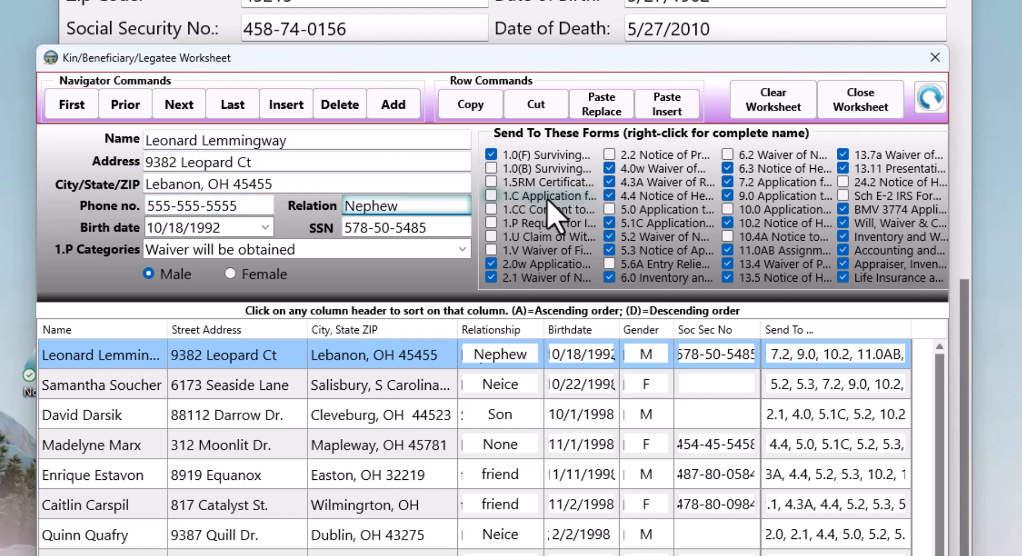
key(Tab)
key(Tab)
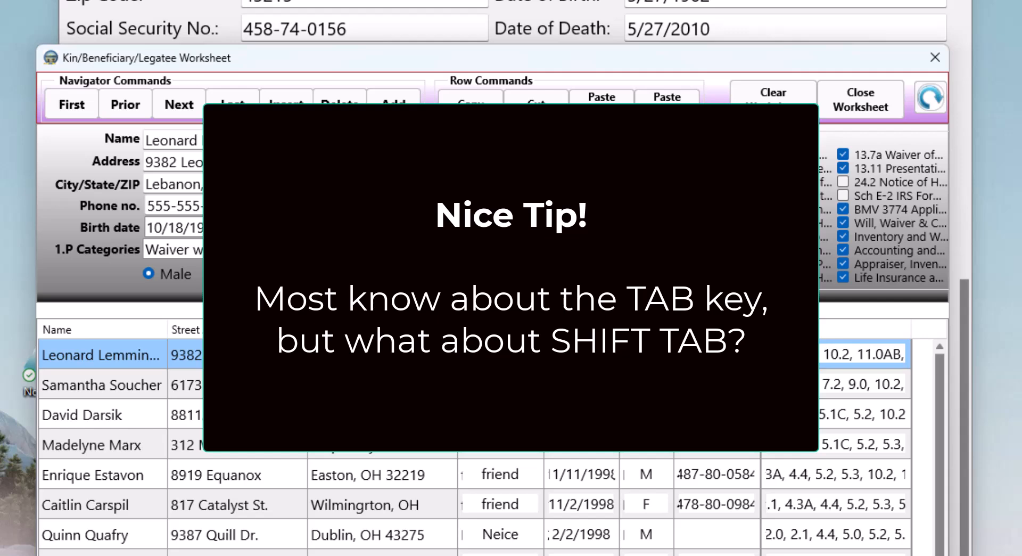
- Step back from SSN to the nephew's Birth date field
key(shift+Tab)
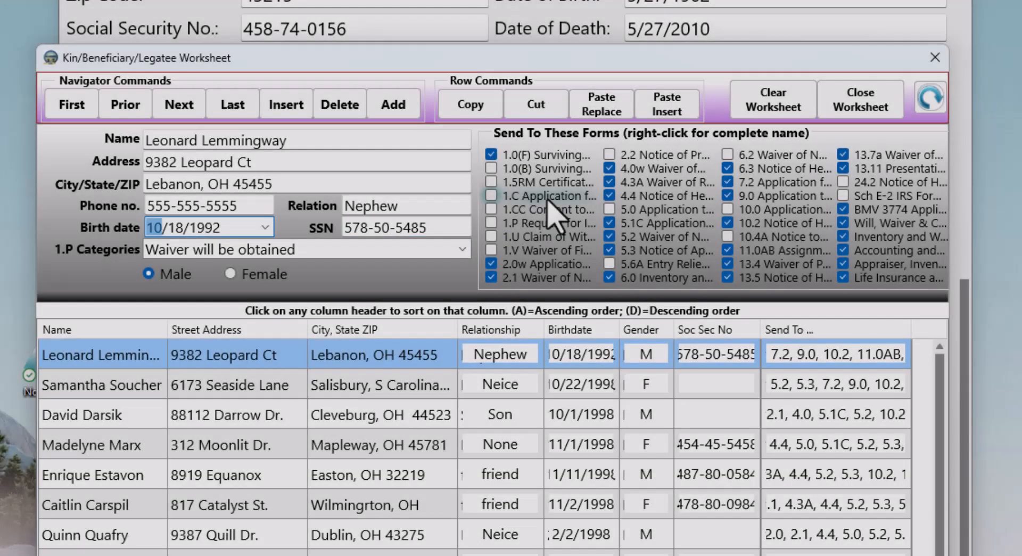
key(shift+Tab)
key(shift+Tab)
key(shift+Tab)
key(shift+Tab)
key(shift+Tab)
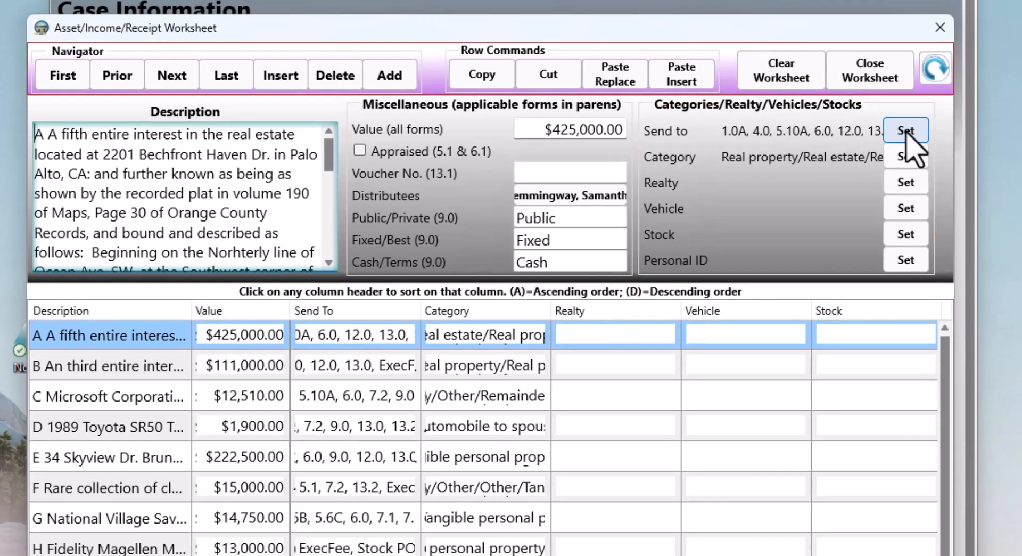
click(900, 158)
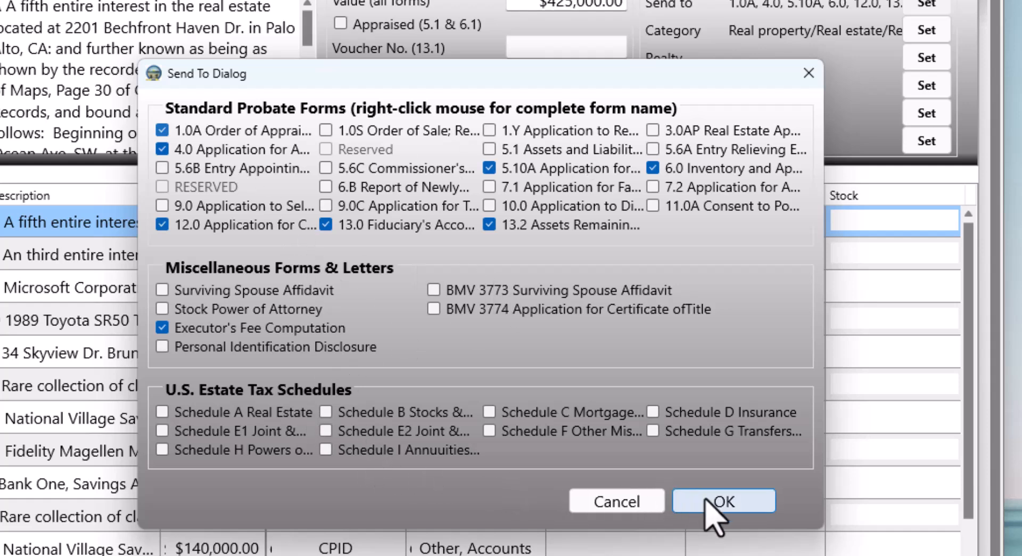
right_click(394, 166)
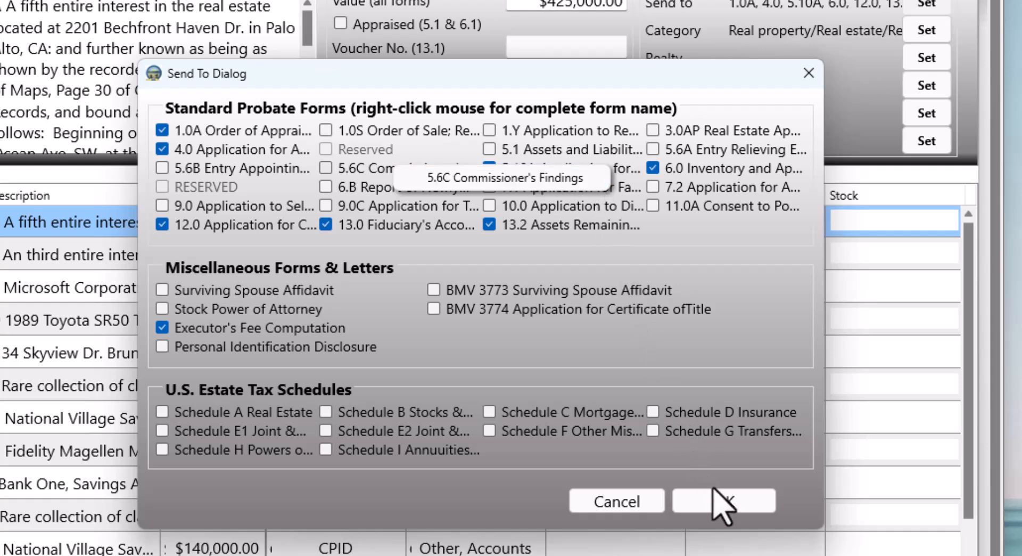
click(650, 503)
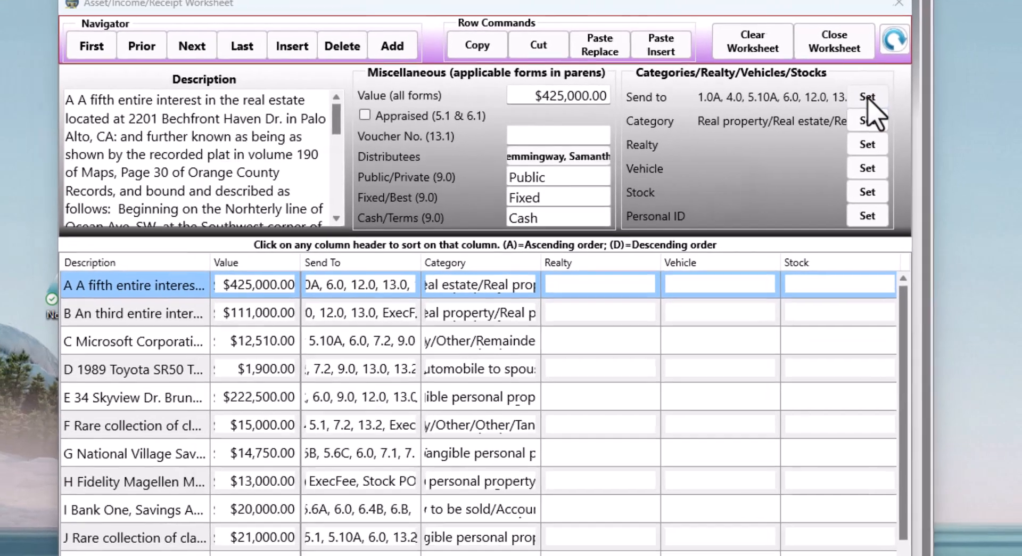
click(908, 110)
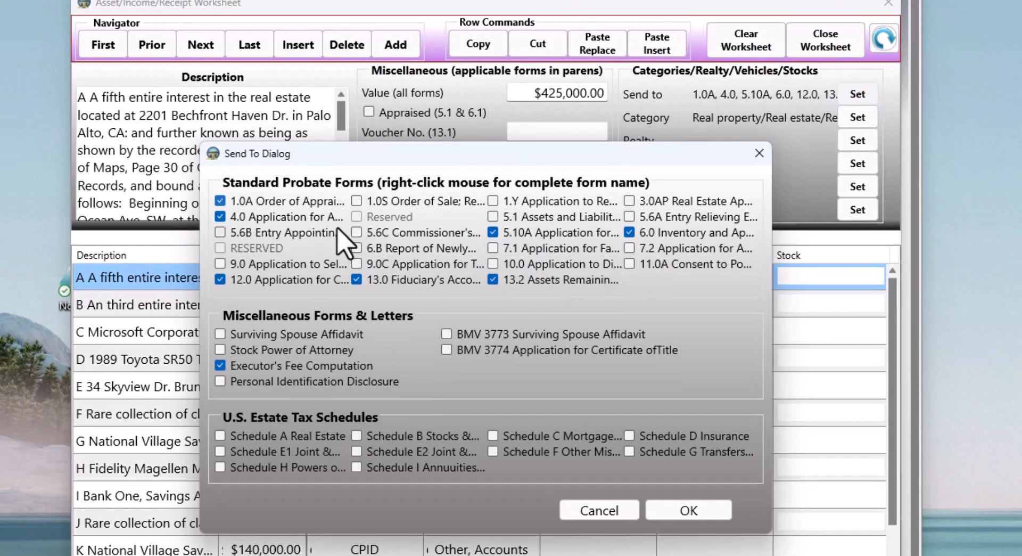
click(689, 510)
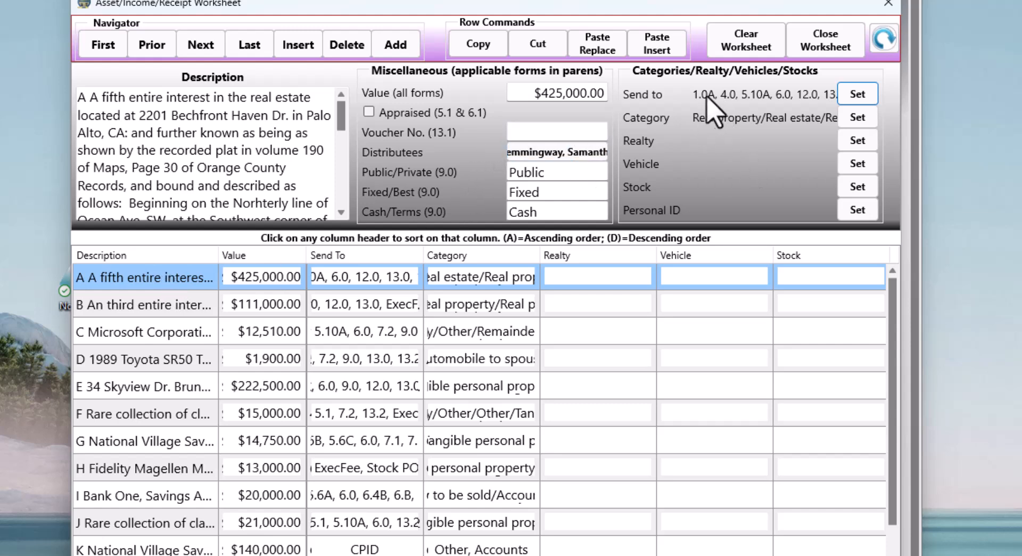
click(852, 94)
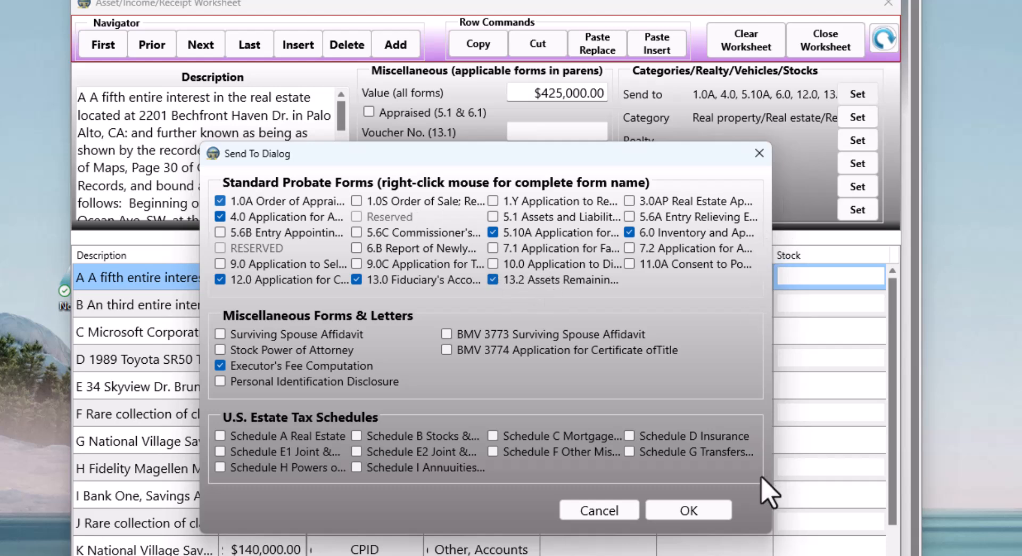
click(759, 153)
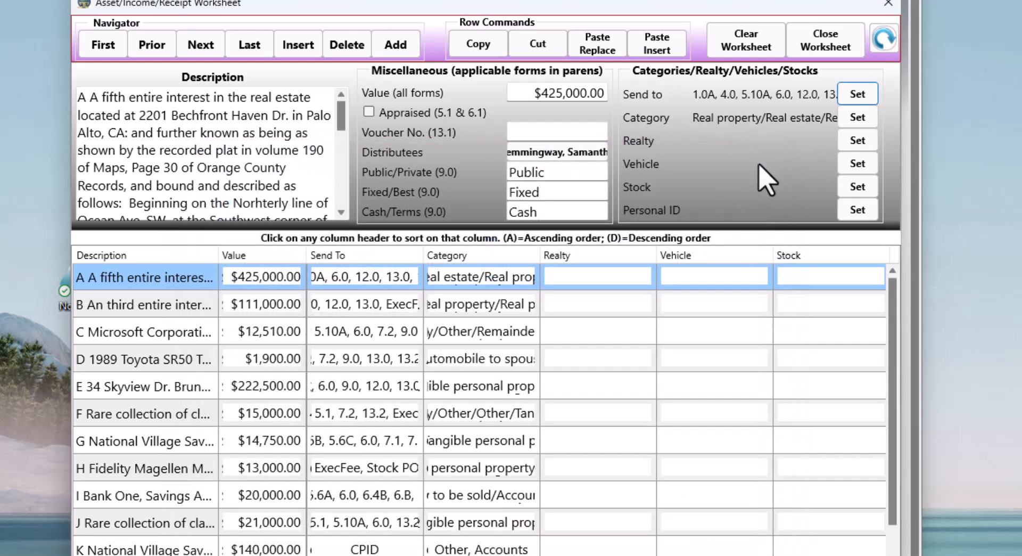
click(857, 119)
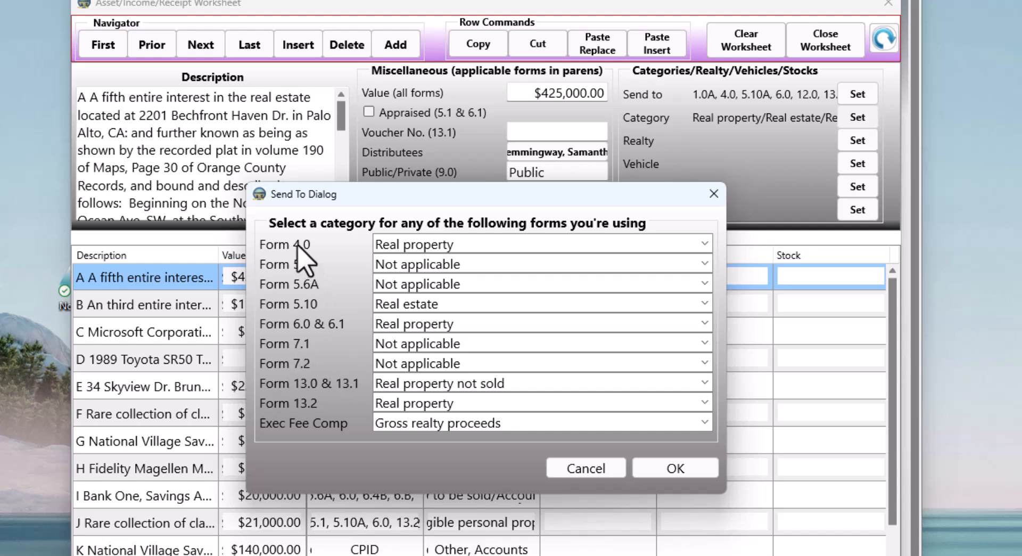
click(704, 244)
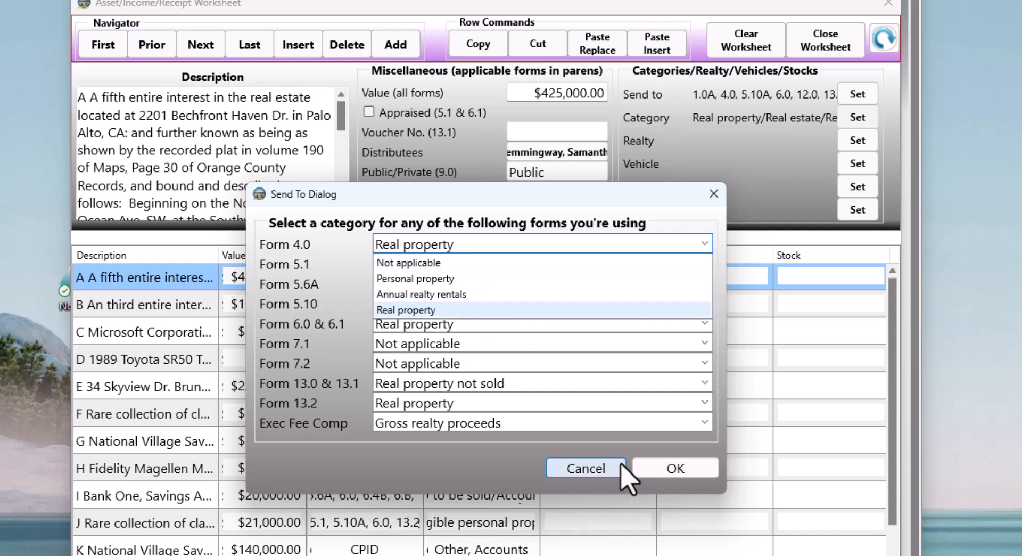
click(402, 482)
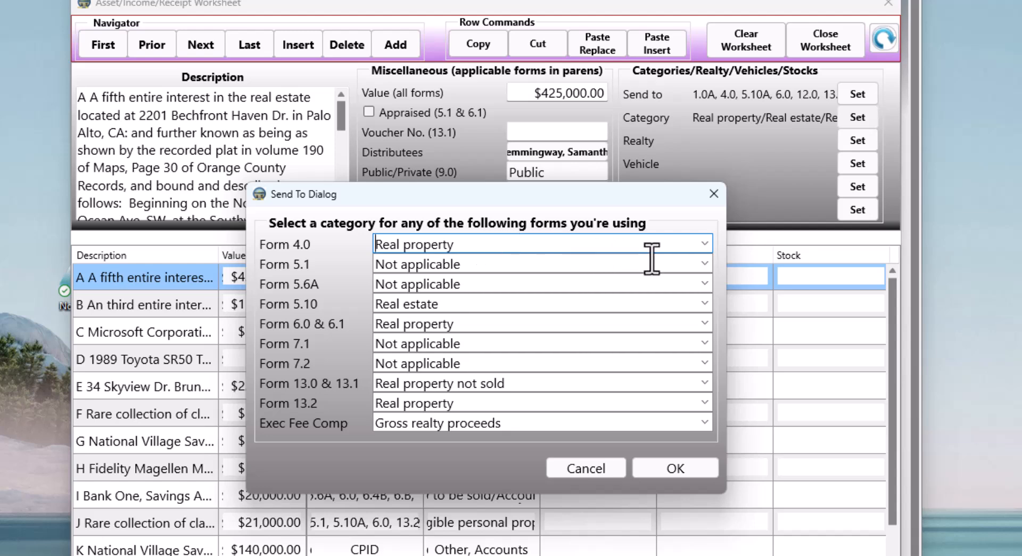
click(704, 284)
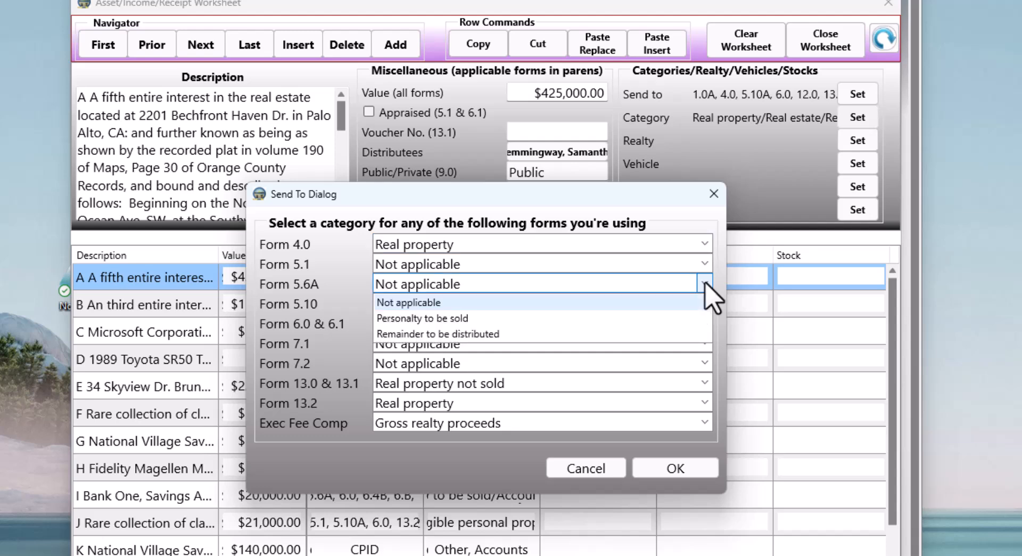
click(703, 382)
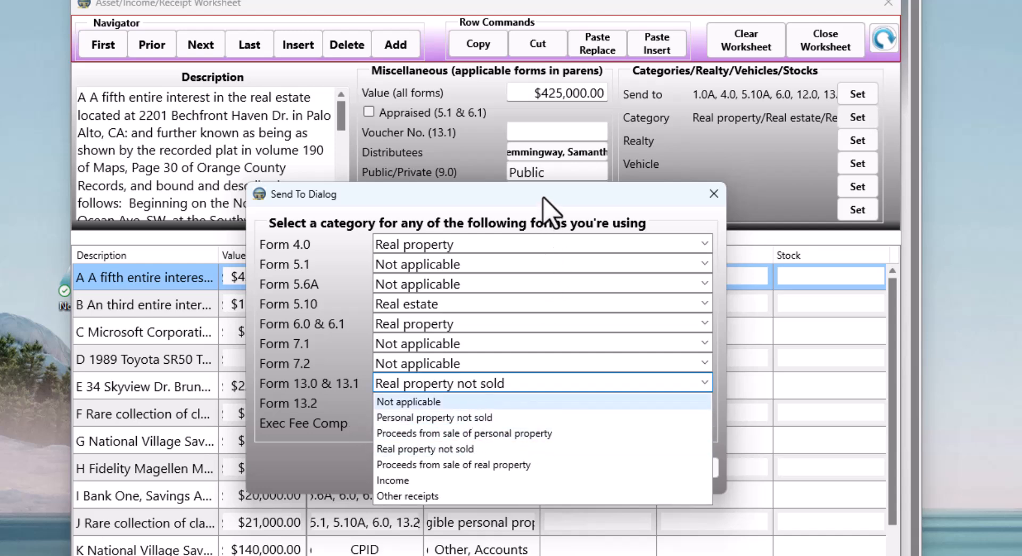
click(541, 220)
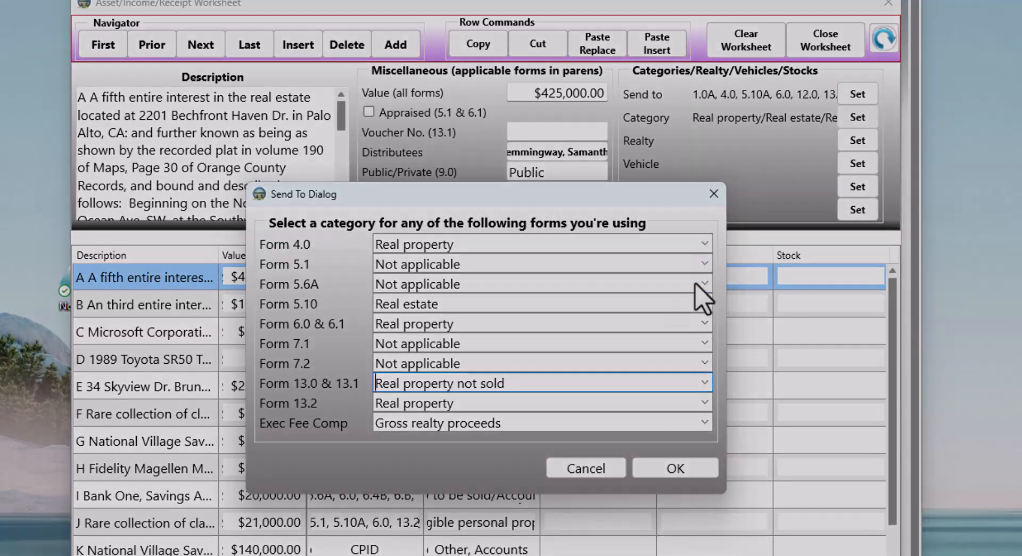
click(674, 468)
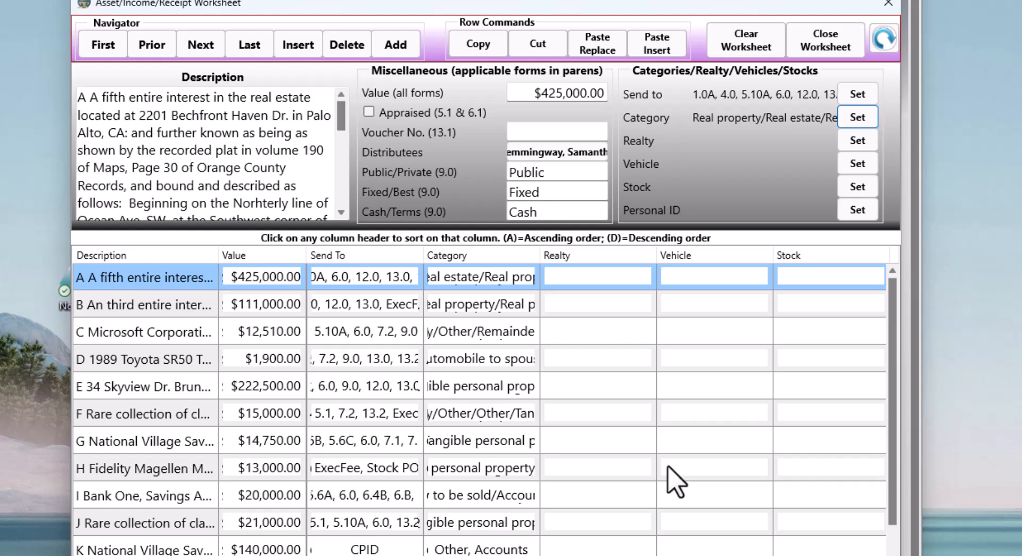
- Mark three relatives as distributees of the $425,000.00 real estate interest
click(539, 152)
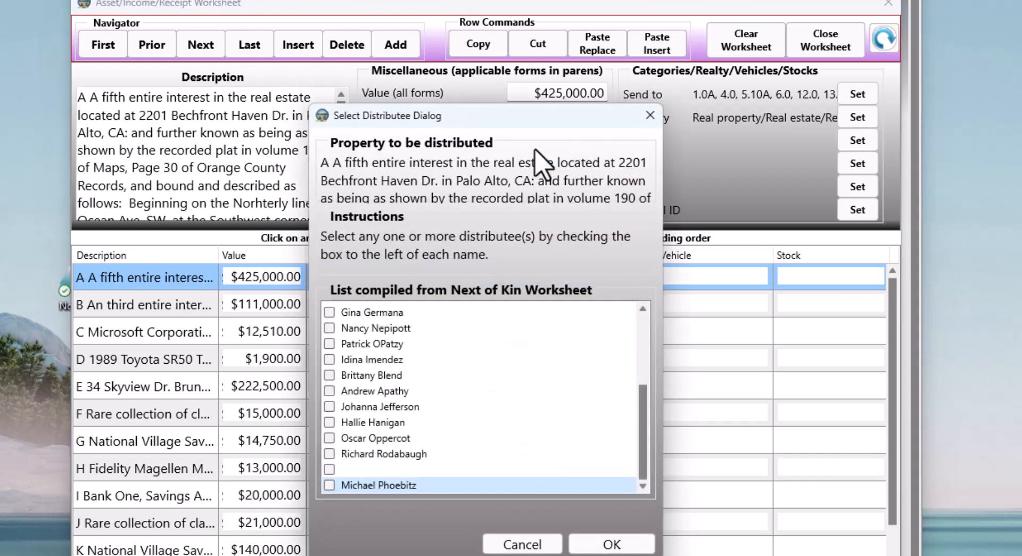
scroll(447, 379, up, 3)
scroll(448, 385, up, 1)
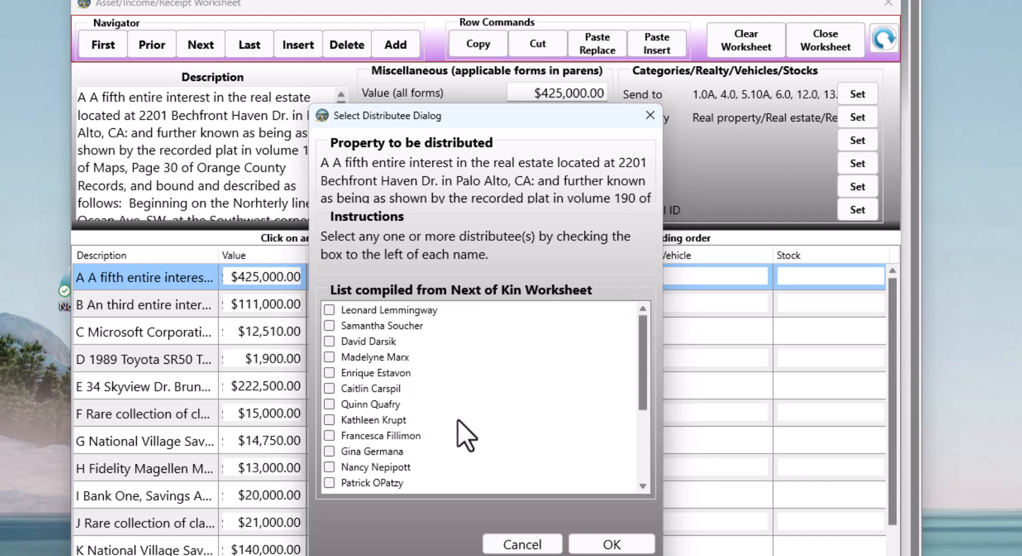
click(329, 309)
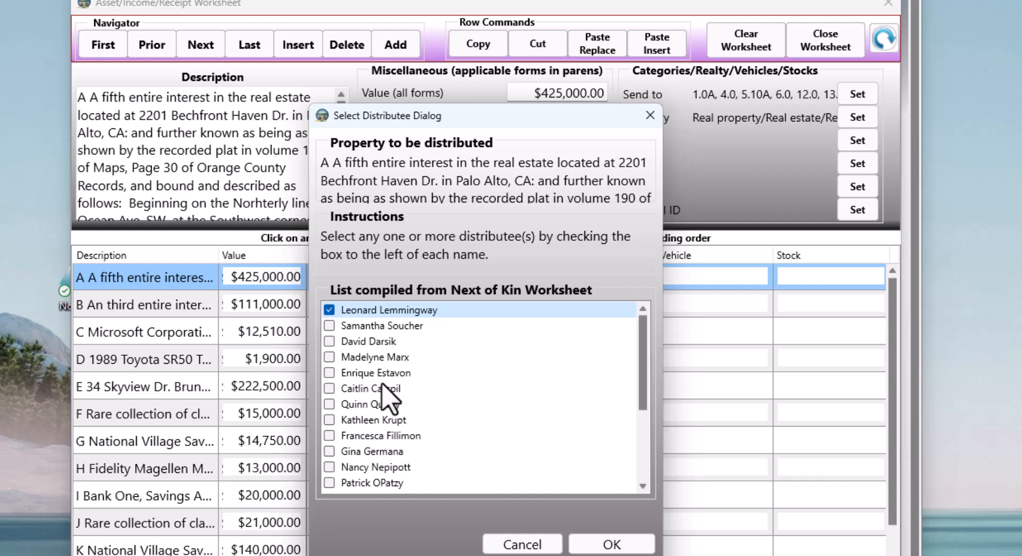
click(328, 356)
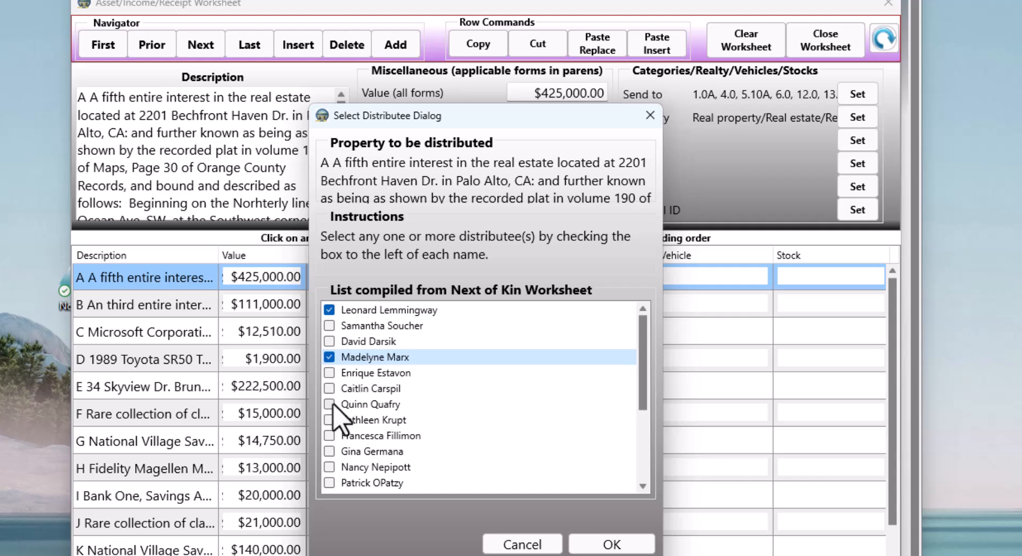
click(331, 404)
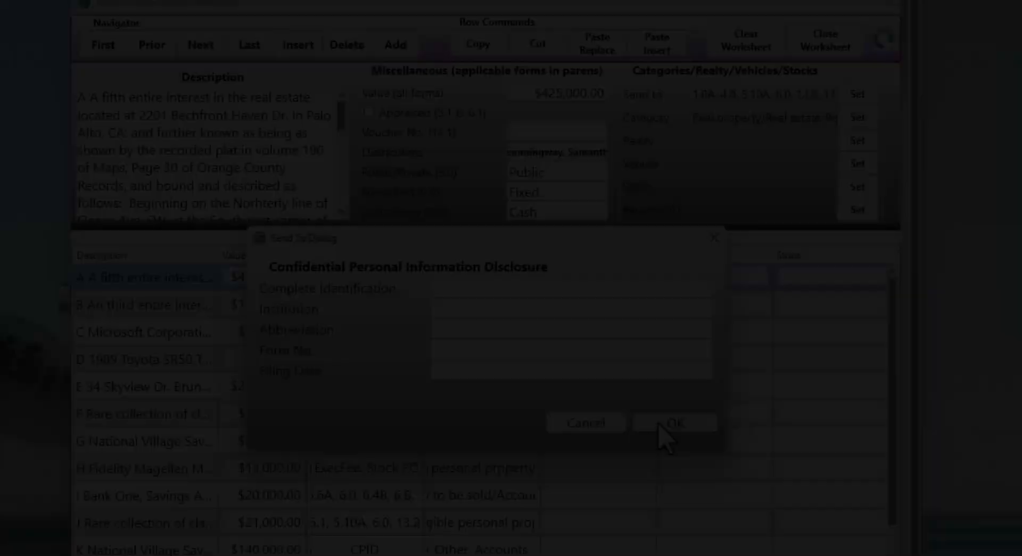
click(660, 423)
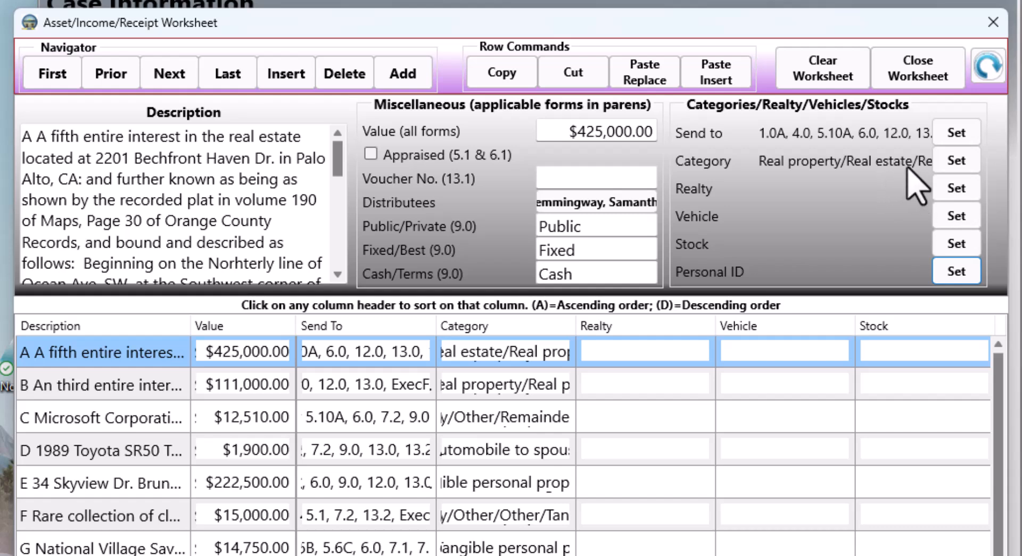
click(956, 188)
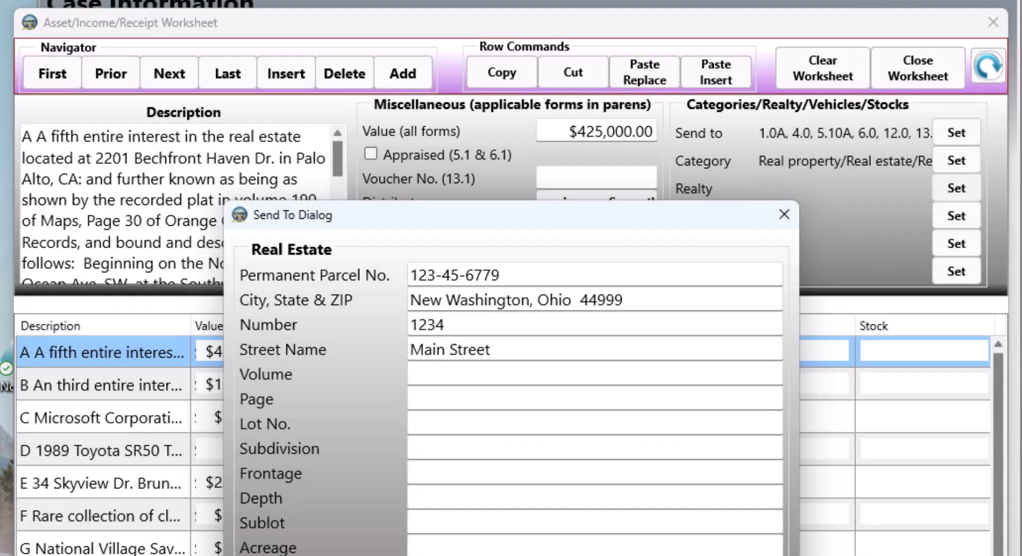
click(638, 554)
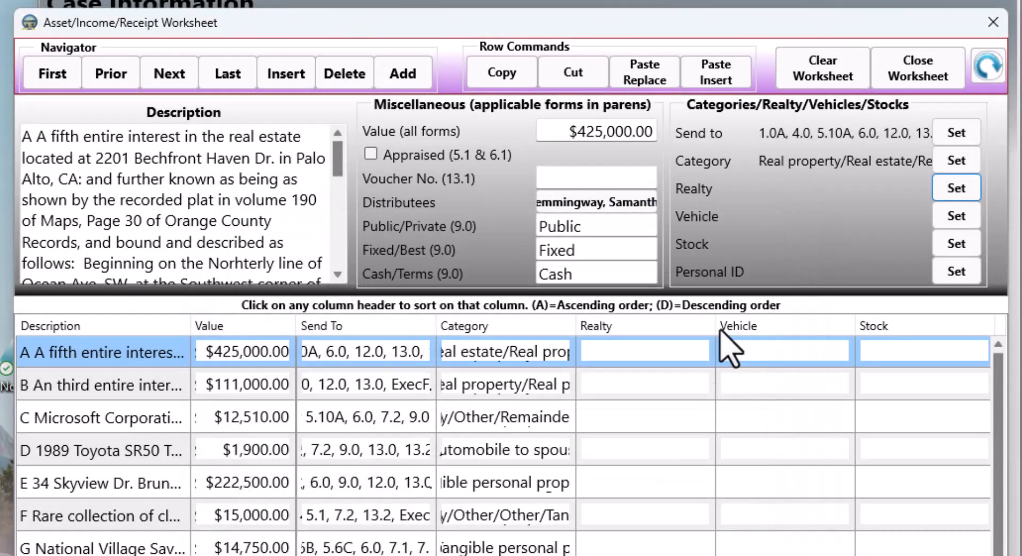
click(949, 215)
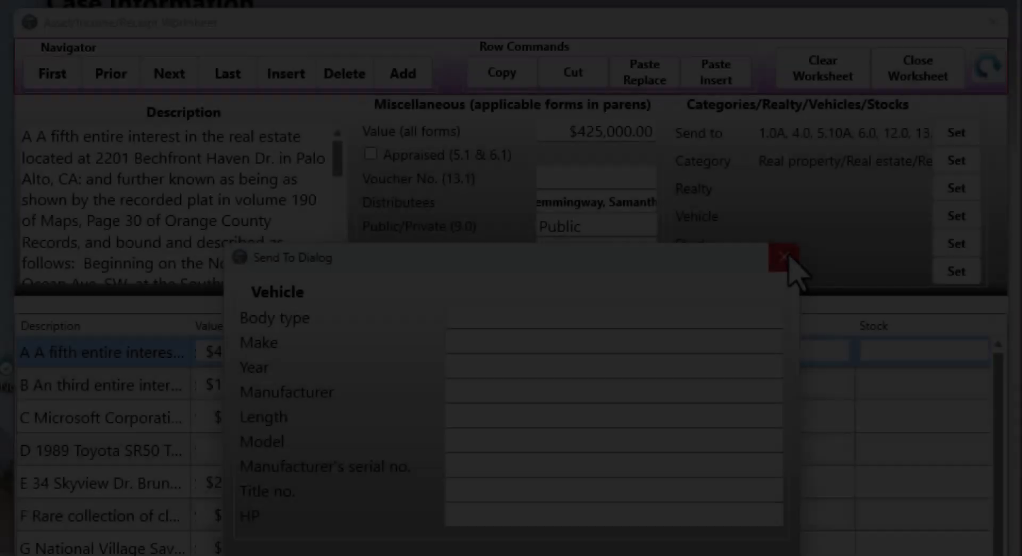
click(784, 257)
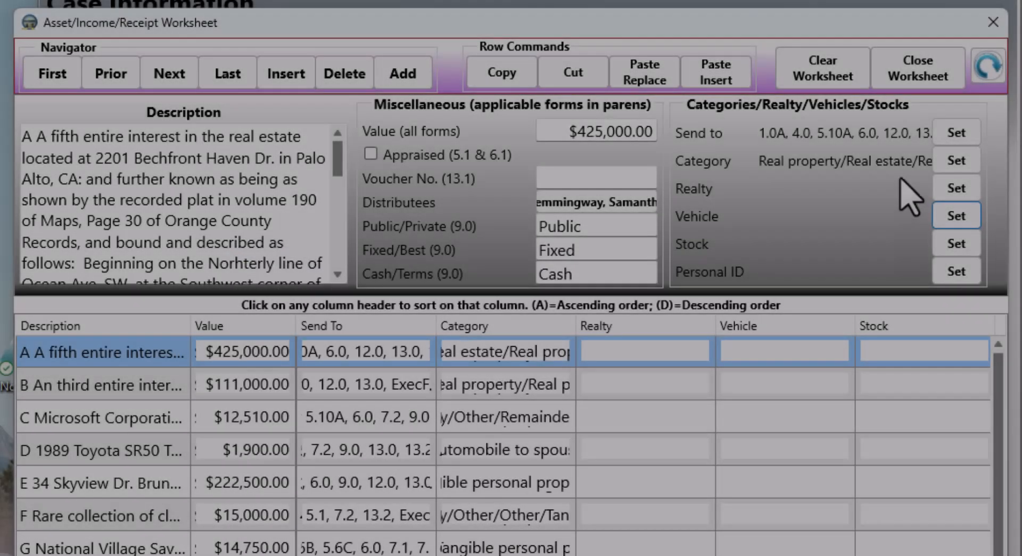
click(950, 215)
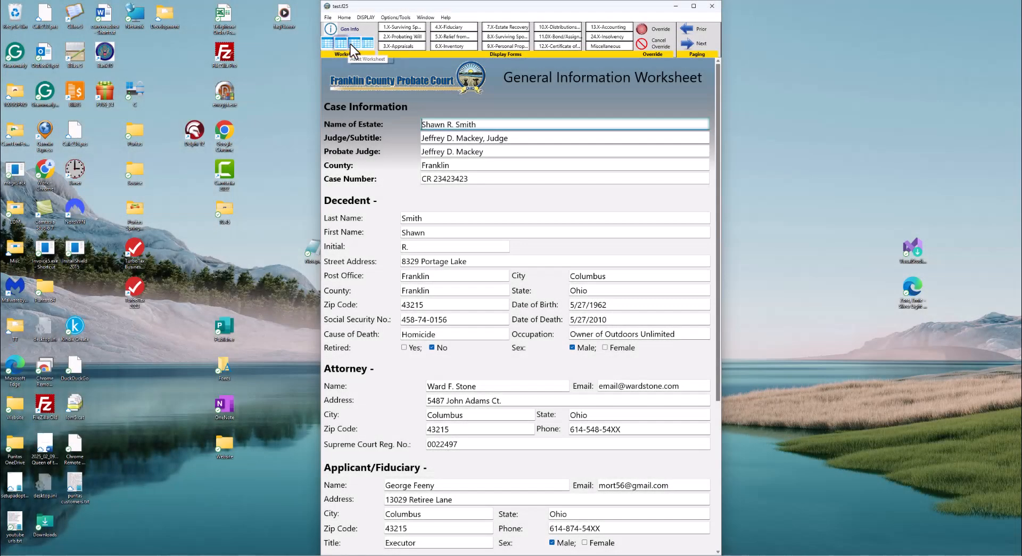
- Open the Expense Worksheet listing the $3,500.00 fiduciary fees
click(351, 46)
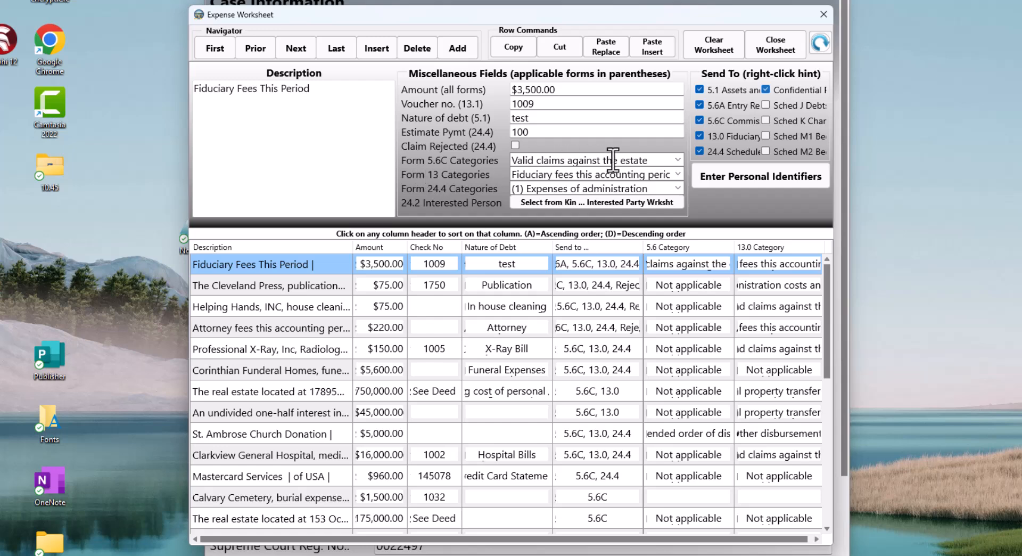
- Review the Form 5.6C and Form 13 category choices for the fiduciary-fee expense, leaving them unchanged
click(678, 159)
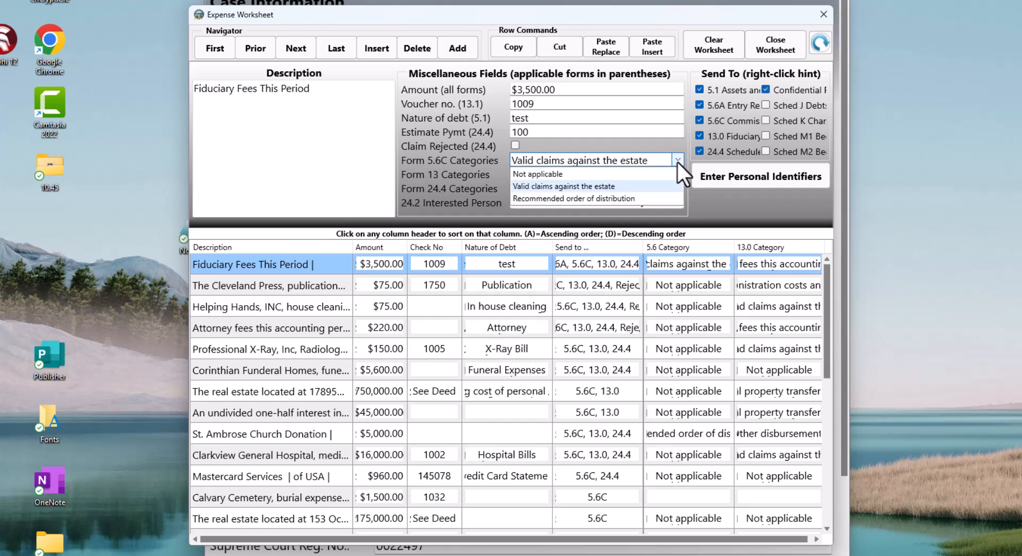
click(469, 171)
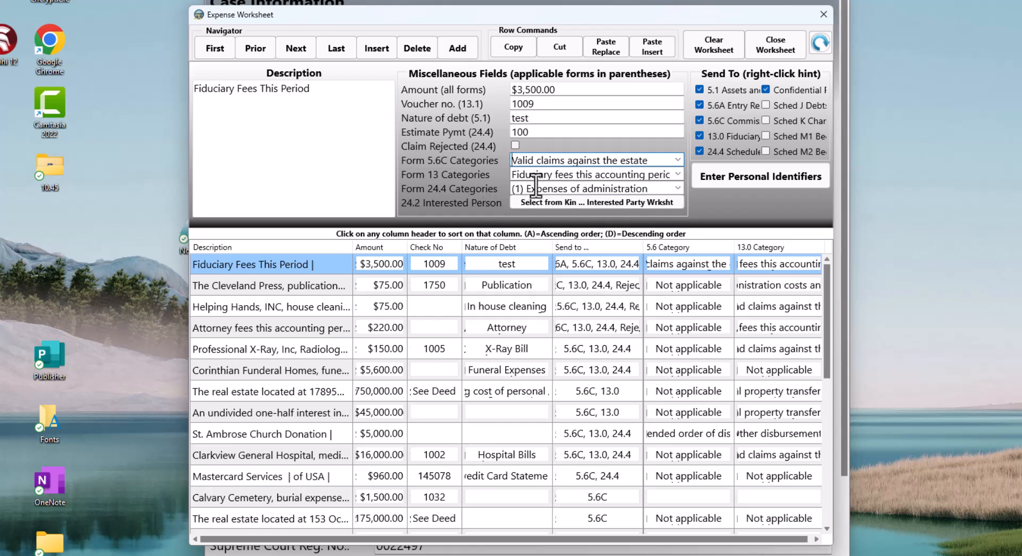
click(677, 175)
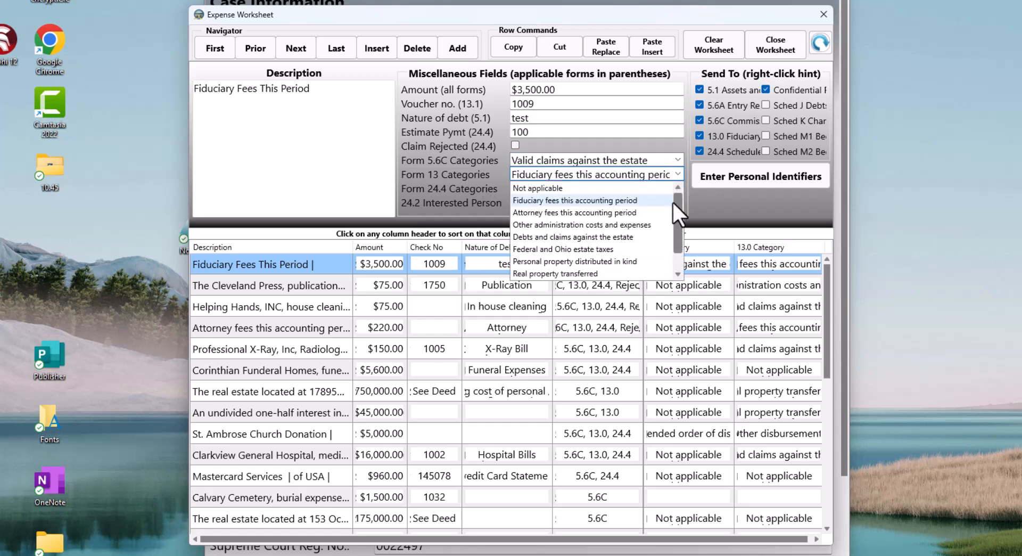
click(677, 261)
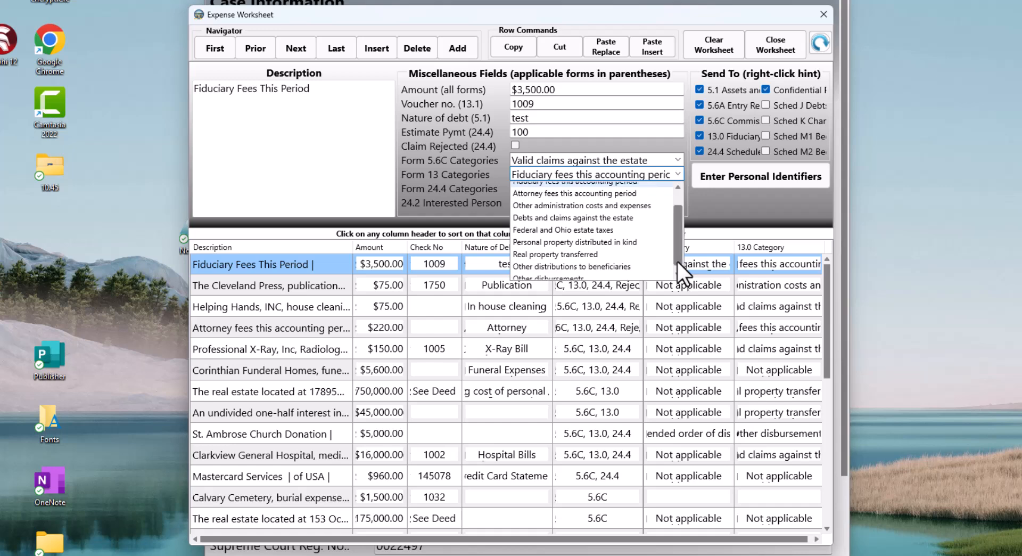
drag(676, 255, 676, 217)
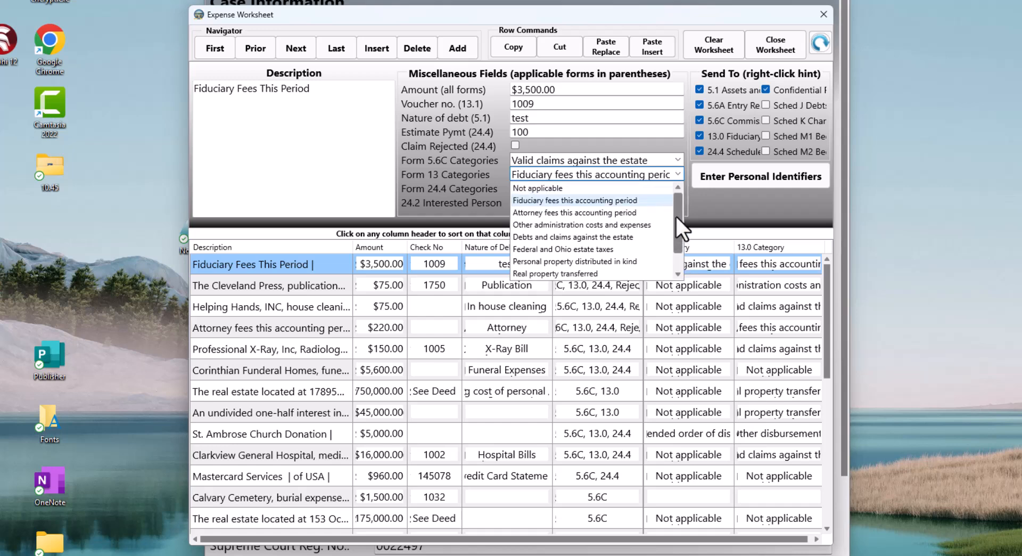
click(678, 160)
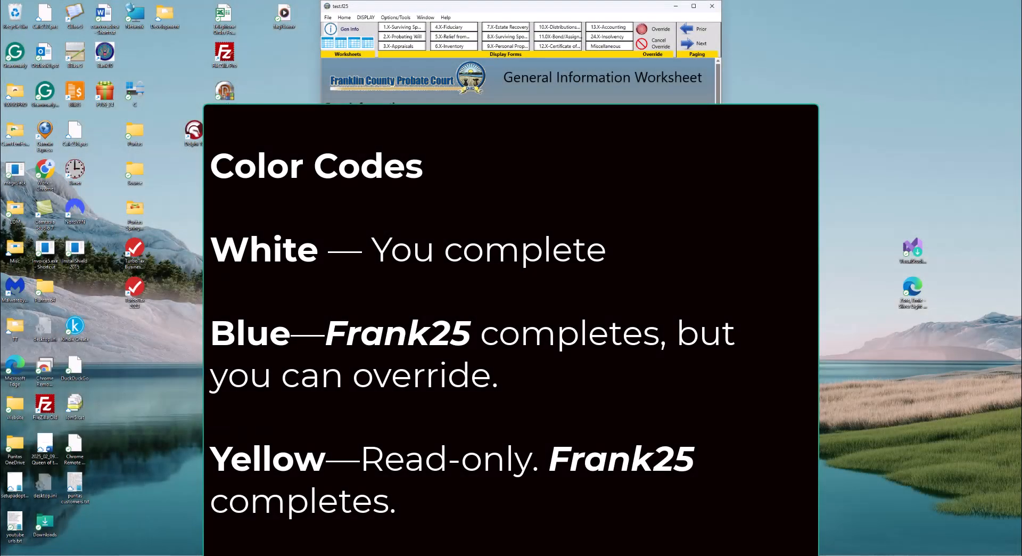
- Open form 1.0P Notice to Reopen from the 1.X series forms list
click(418, 28)
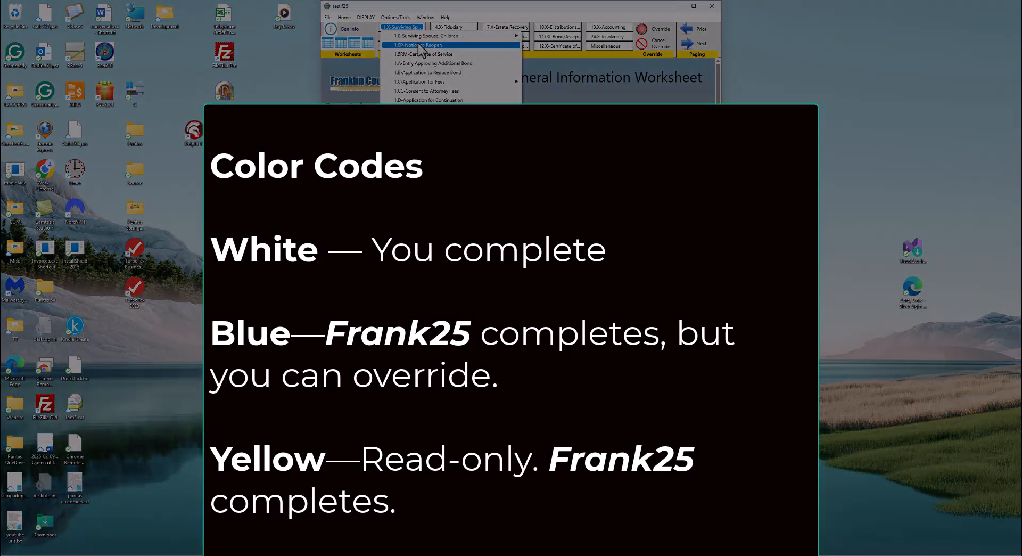
click(421, 45)
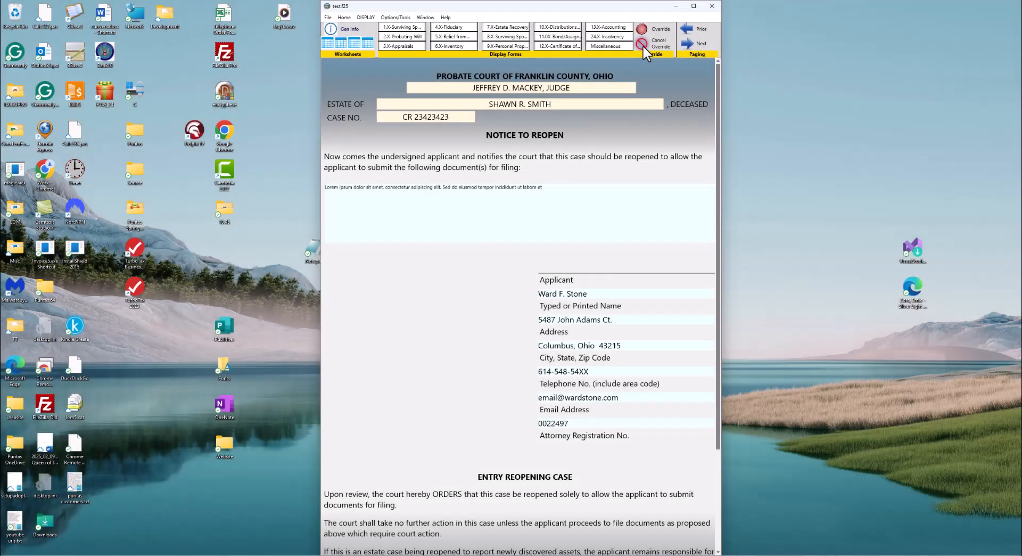
click(598, 294)
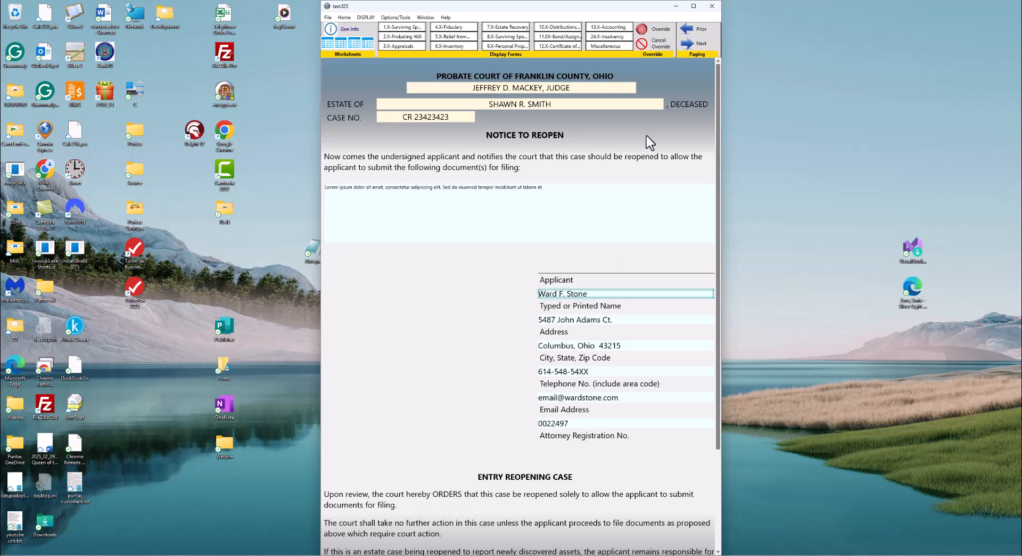
click(641, 28)
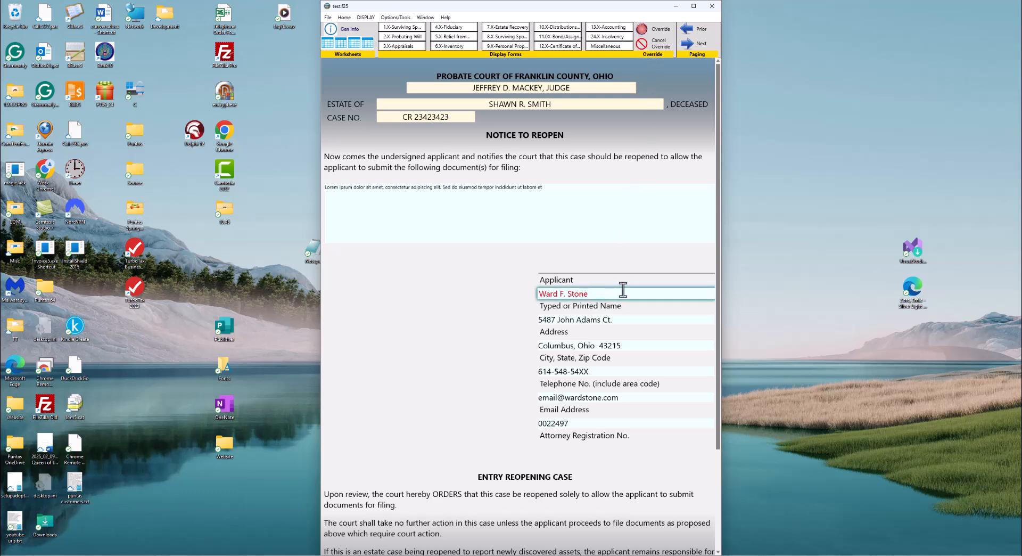
text(& Co.)
key(Tab)
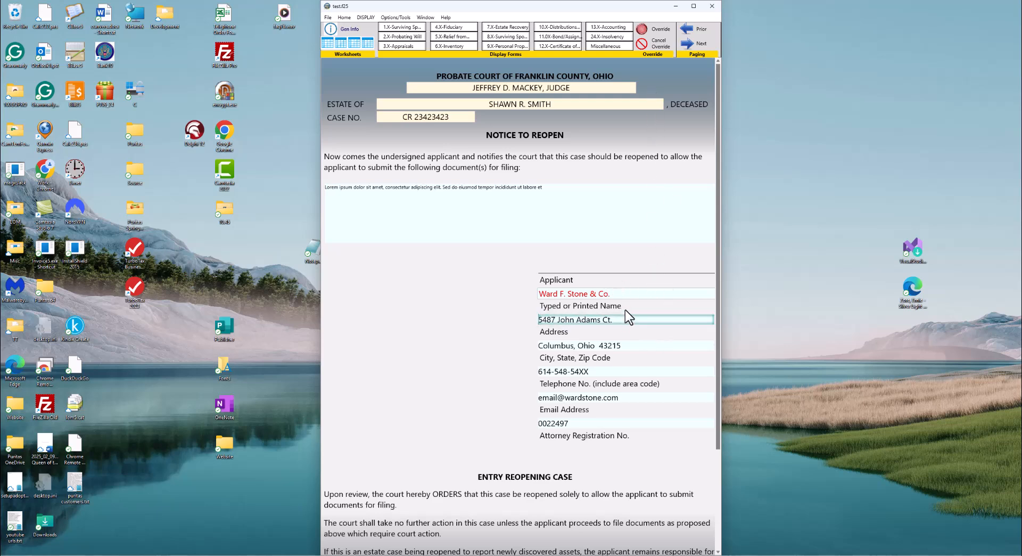
click(630, 295)
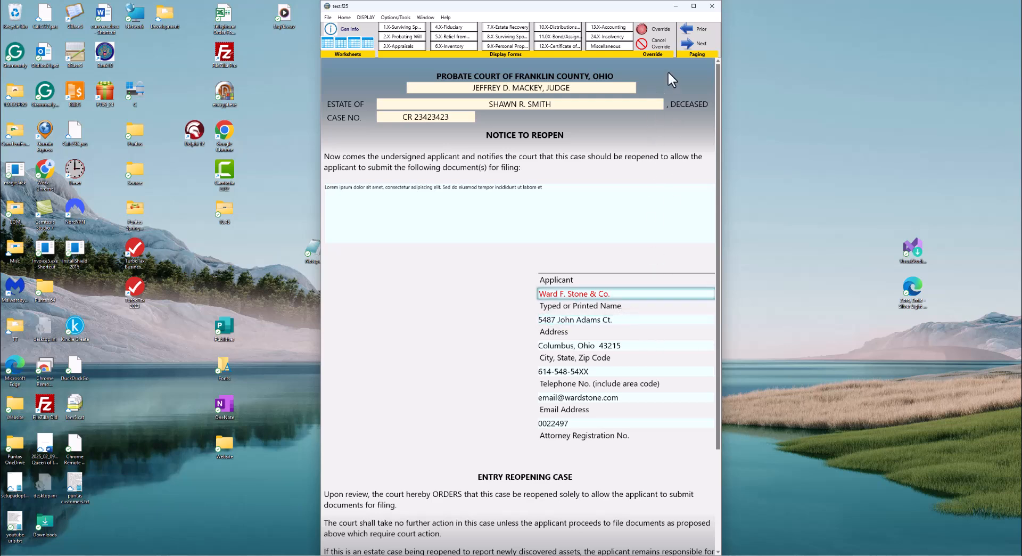
click(658, 46)
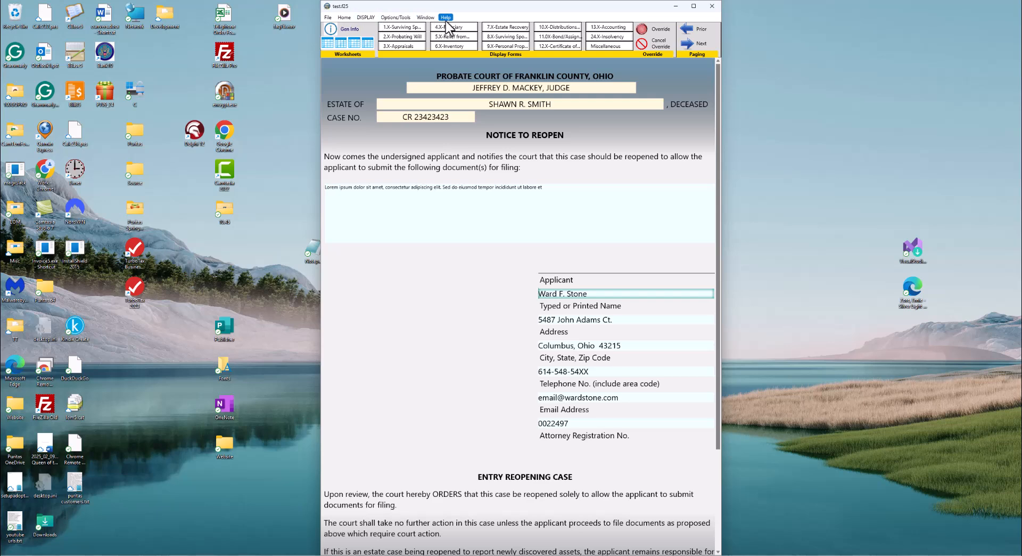
- Bring up the help resources, such as videos and the manual
click(446, 18)
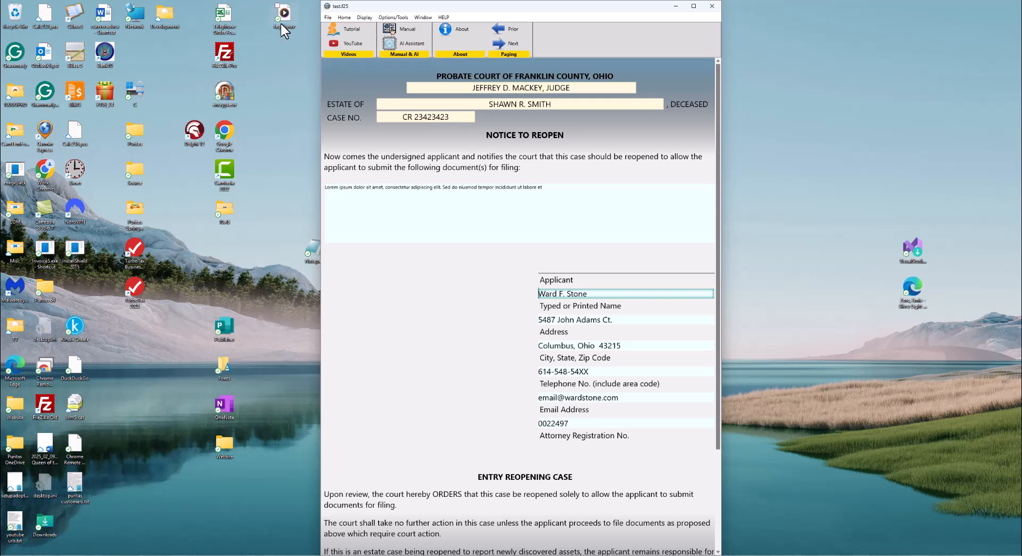
- Launch the Franklin County, Ohio - Probate Assistant GPT from the AI Assistant button
click(391, 43)
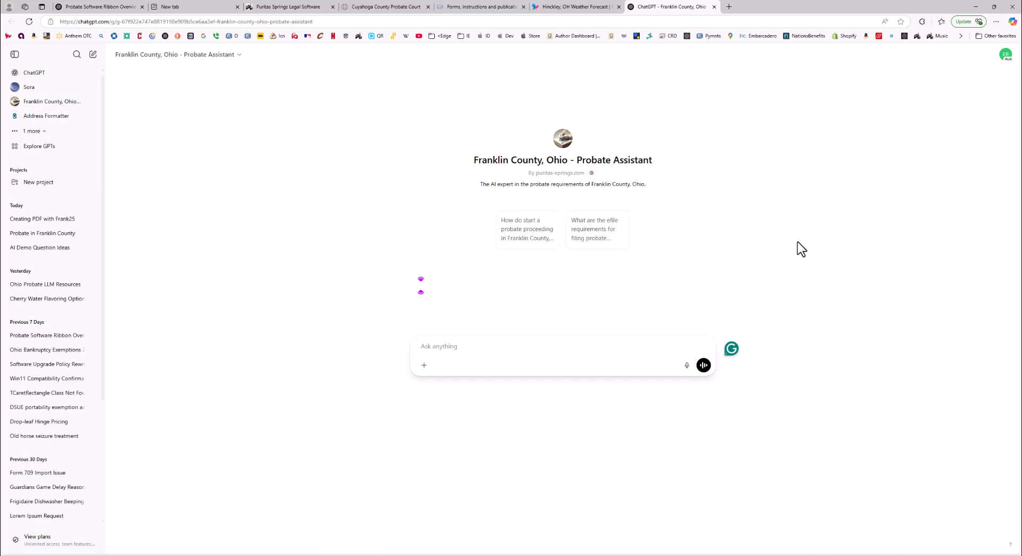
- Ask the assistant 'If I file a notice of probate on July 4, 2025, when is the Inventory due?'
text(If I file a notice of probate on July 4, 2025, whe)
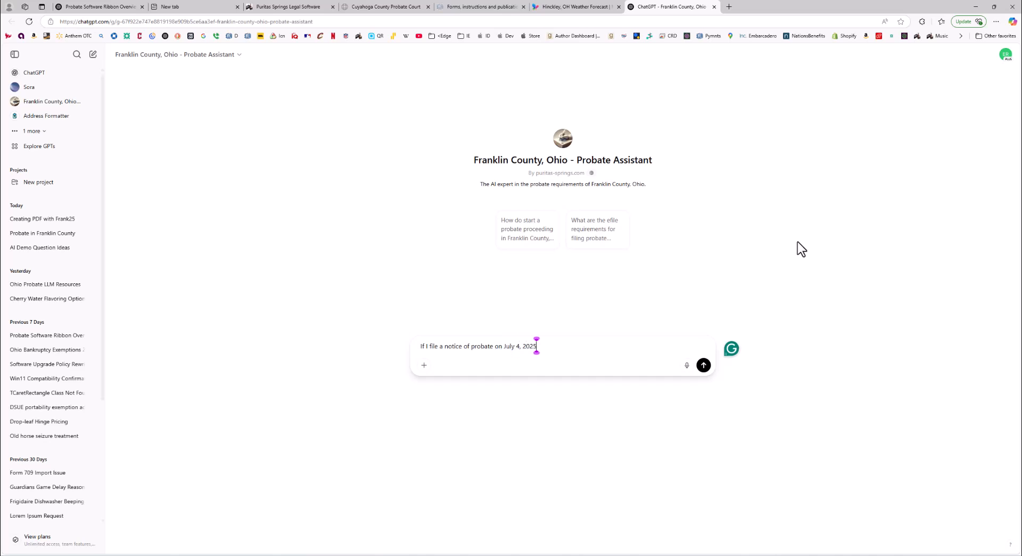
text(n is the Inventory due?)
key(Return)
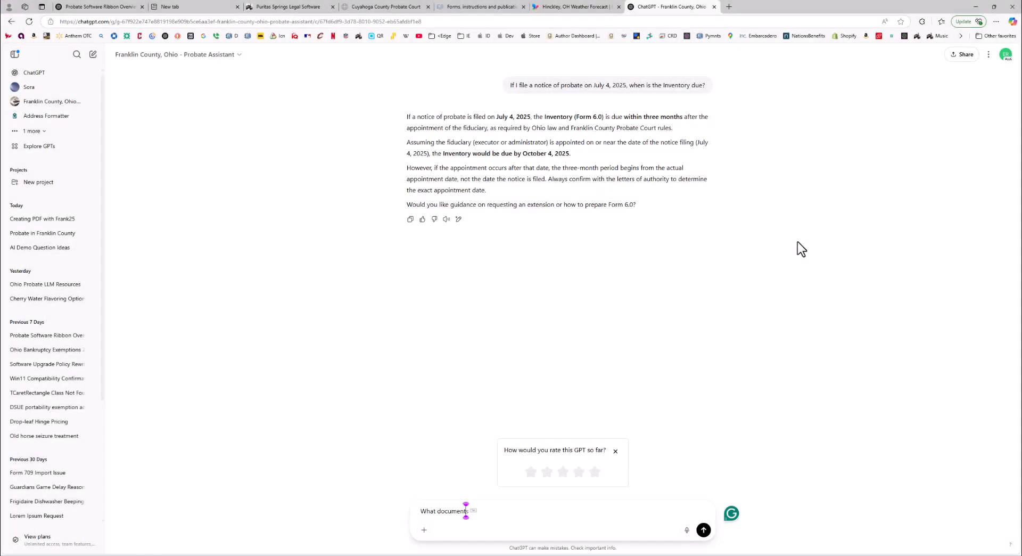
- Ask 'do I need to open an estate in Franklin county?' and read the required-documents list
text(do I need to open an estate in Franklin)
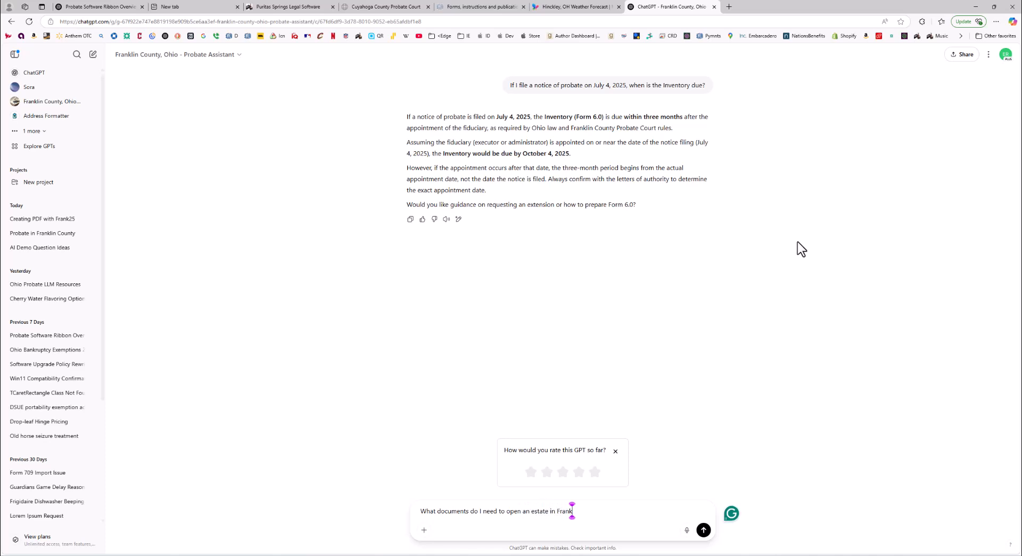
text( county?)
key(Return)
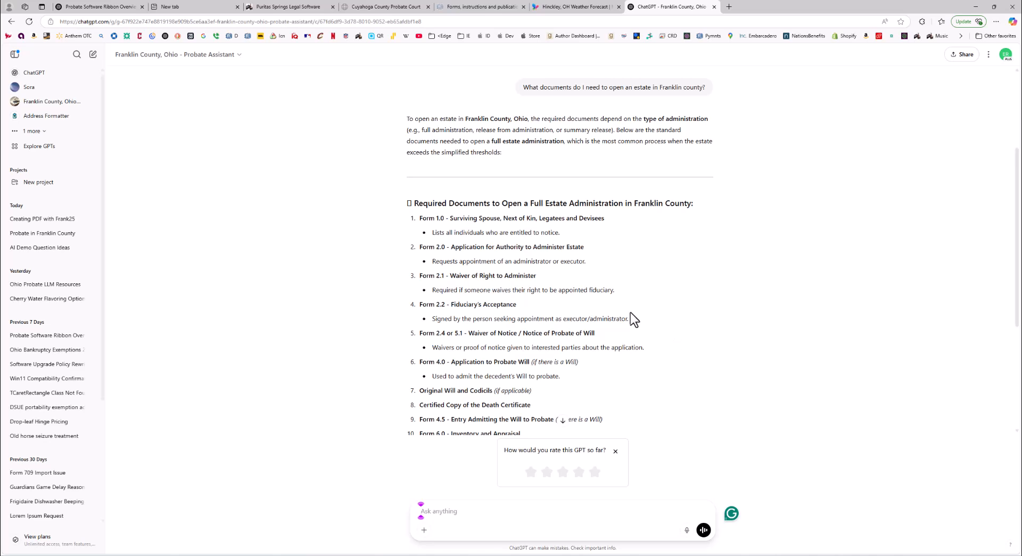
scroll(634, 311, down, 2)
scroll(650, 308, down, 2)
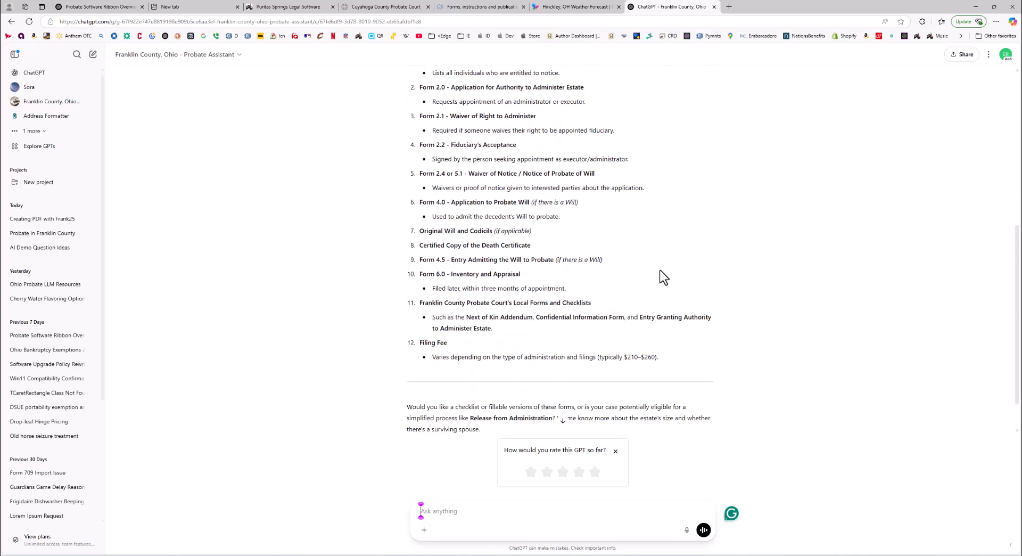
scroll(676, 269, up, 1)
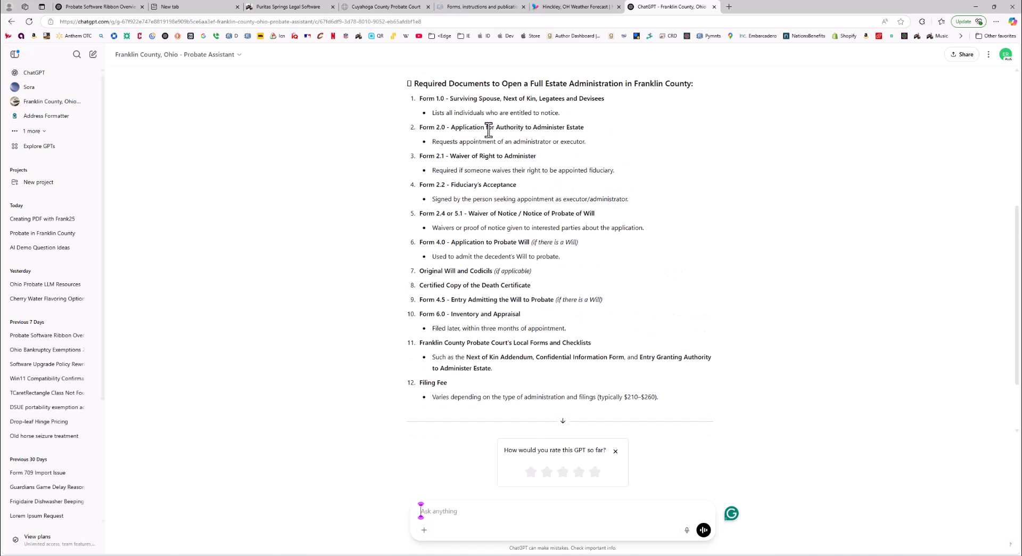
scroll(491, 130, up, 1)
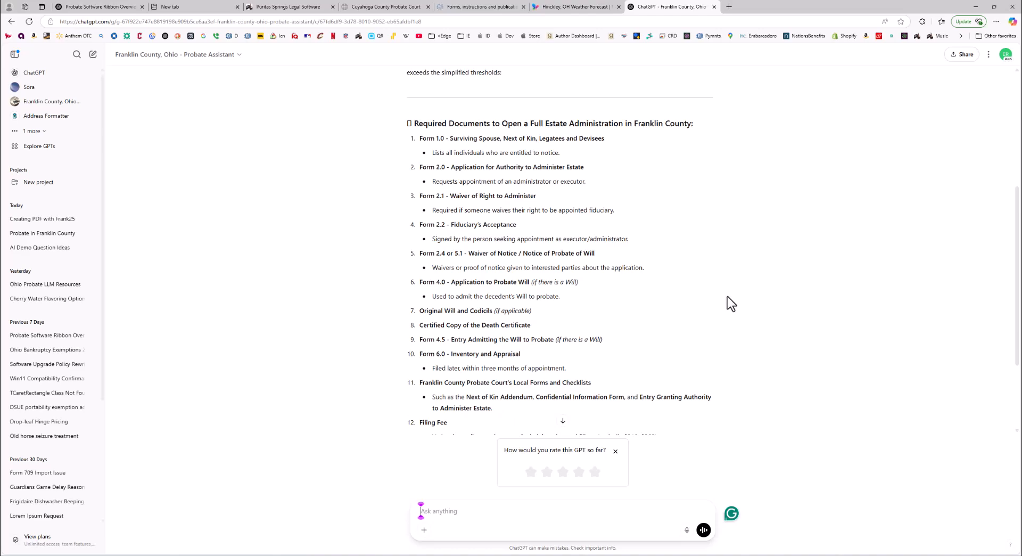
- Minimize Chrome, return to test.f25's General Information Worksheet and select the Case Number field
click(975, 7)
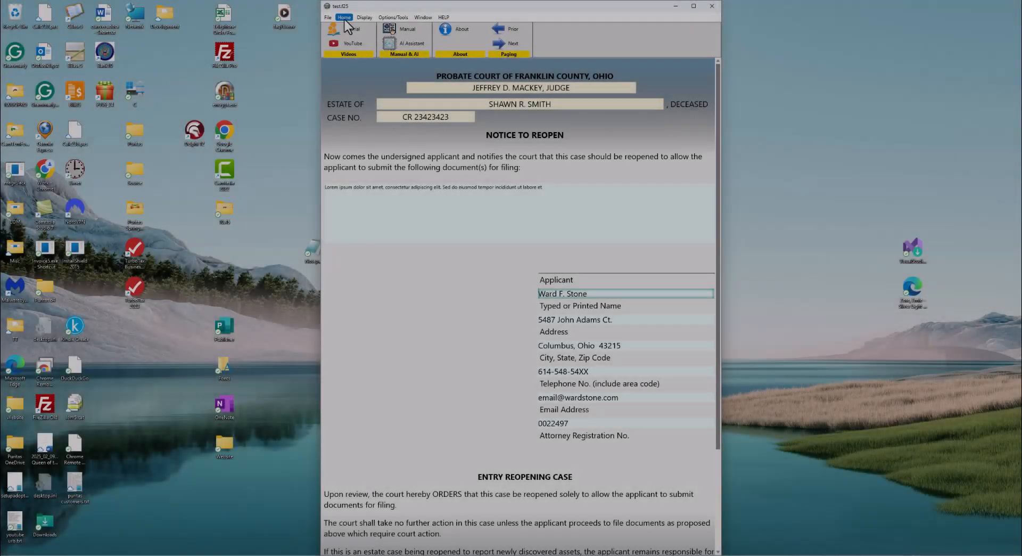
click(344, 17)
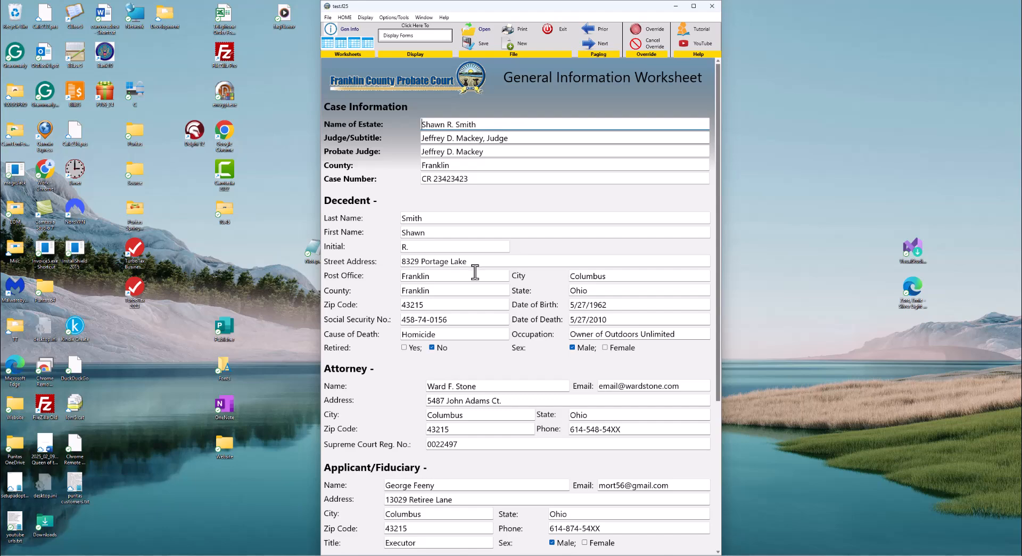
click(467, 180)
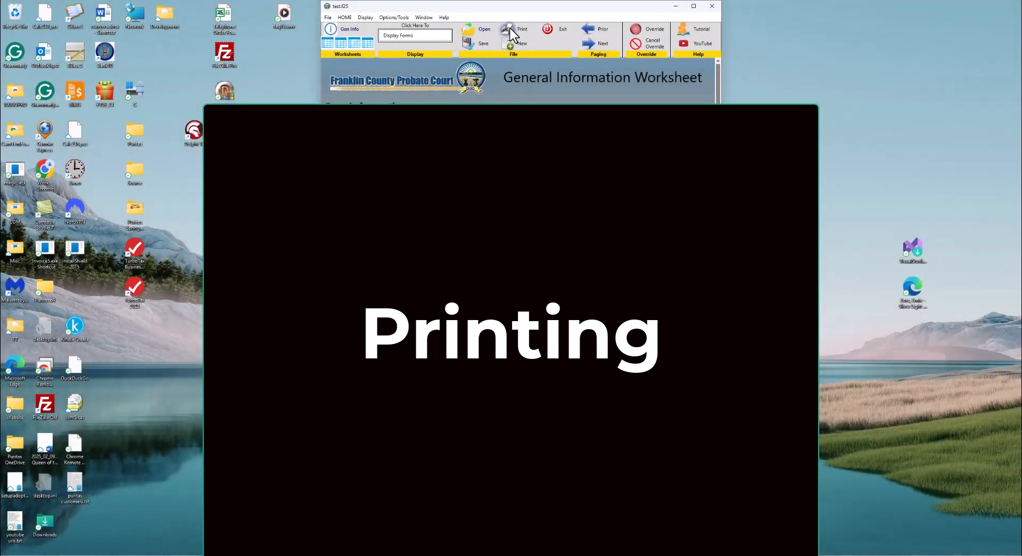
- Print/preview the checked form 1.0 Surviving Spouse, Next of Kin into Word
click(510, 27)
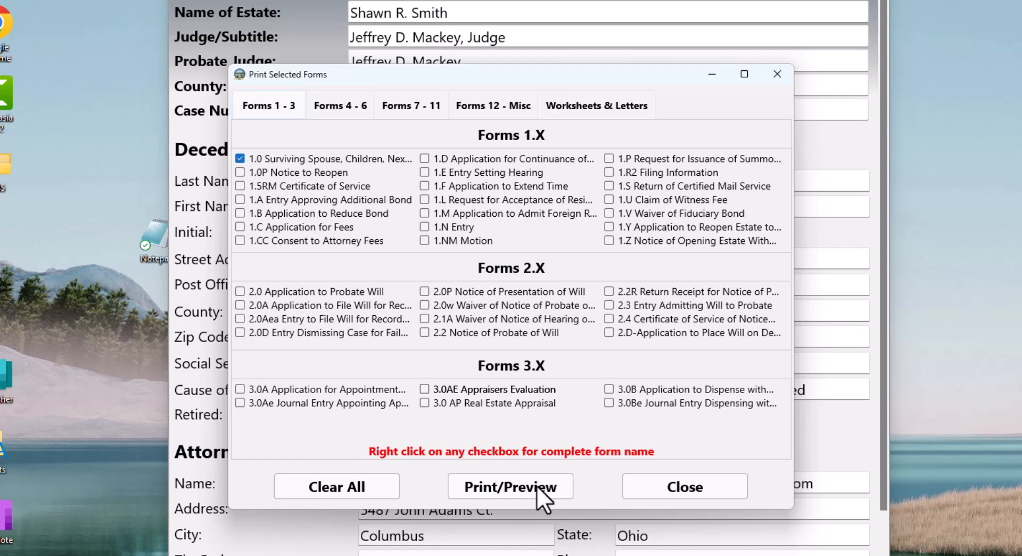
click(536, 486)
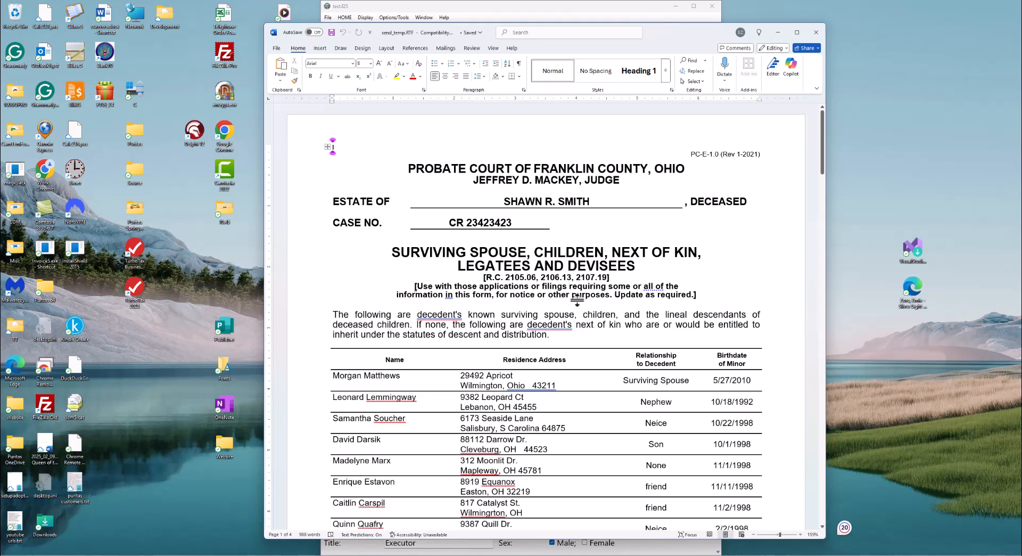
scroll(580, 300, down, 5)
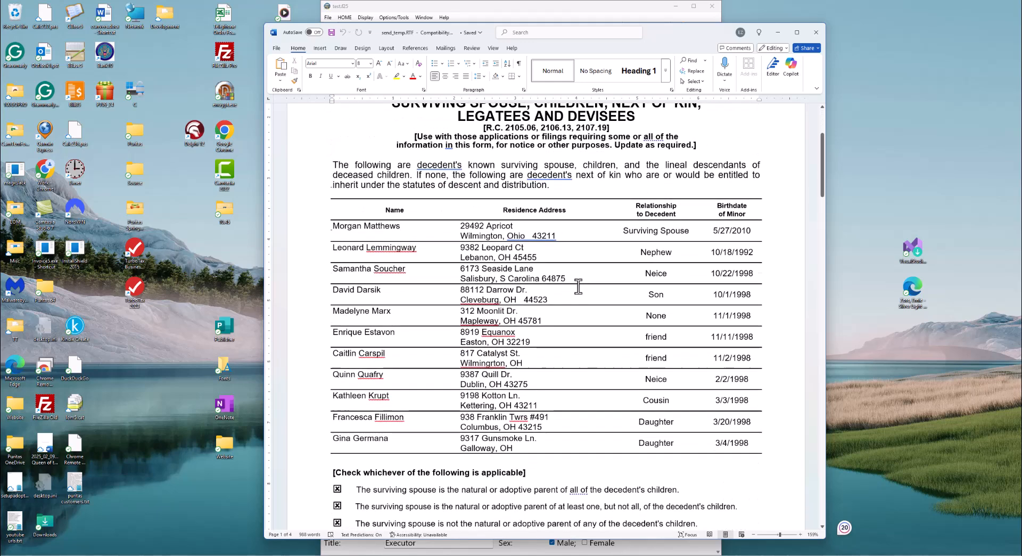
scroll(578, 286, down, 8)
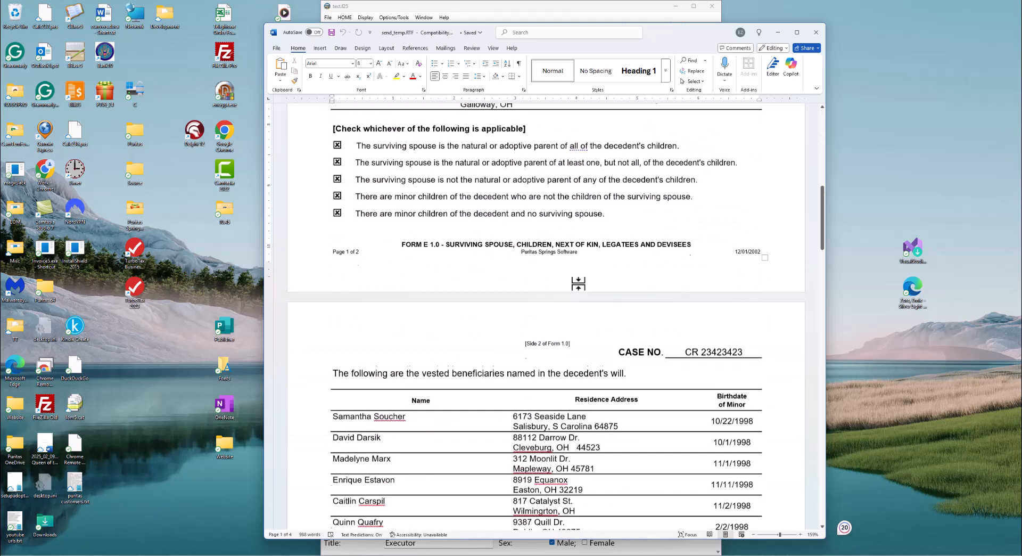
scroll(579, 286, down, 6)
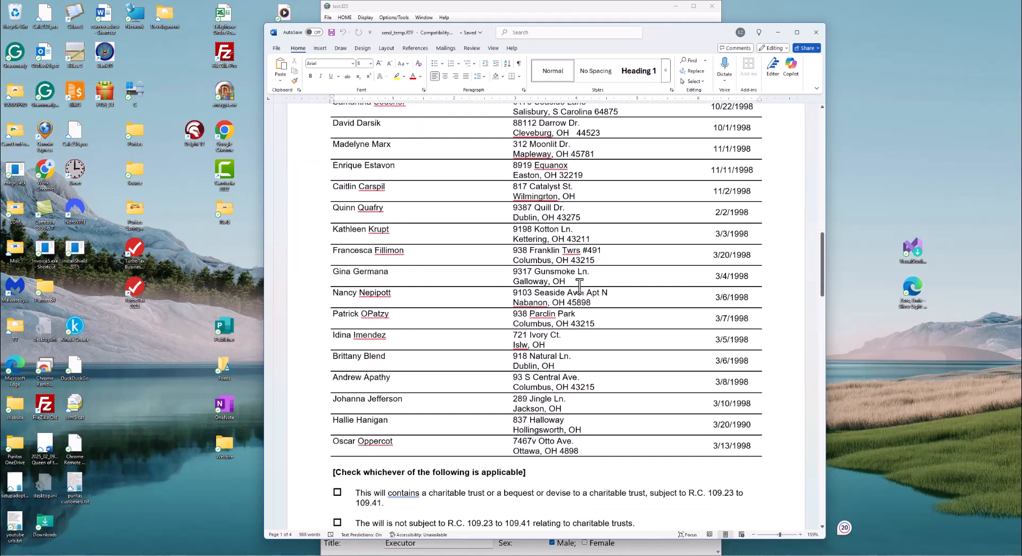
scroll(580, 286, down, 3)
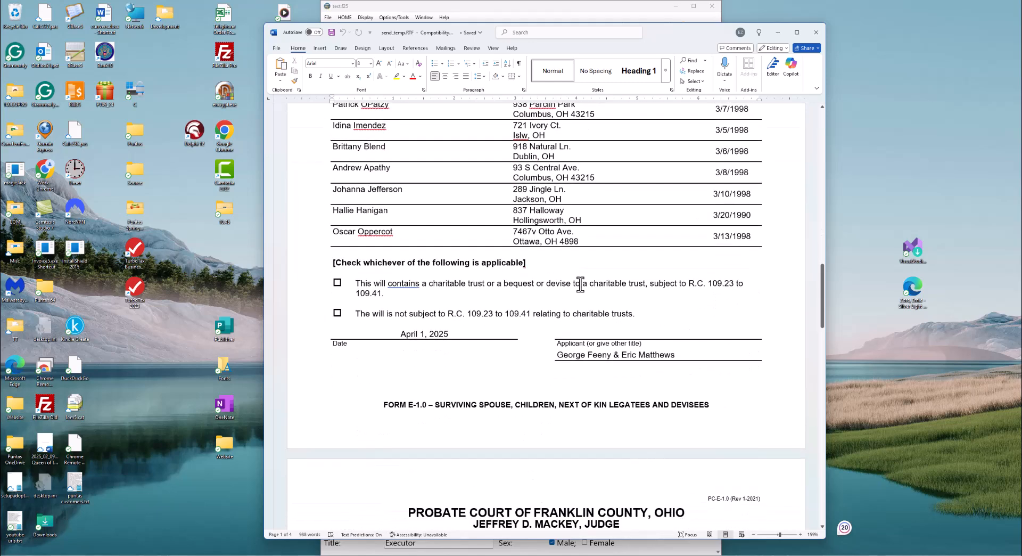
scroll(580, 284, up, 7)
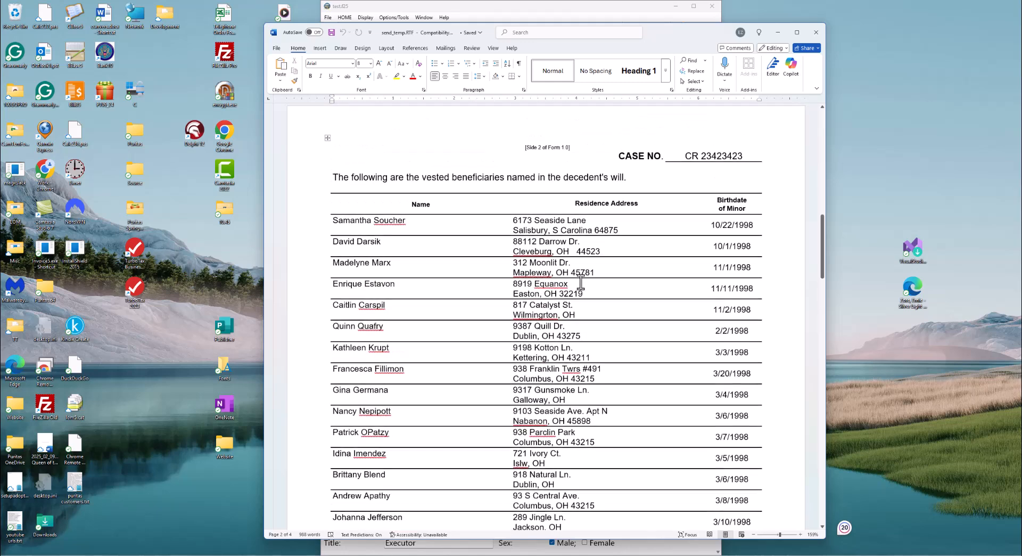
scroll(580, 282, up, 20)
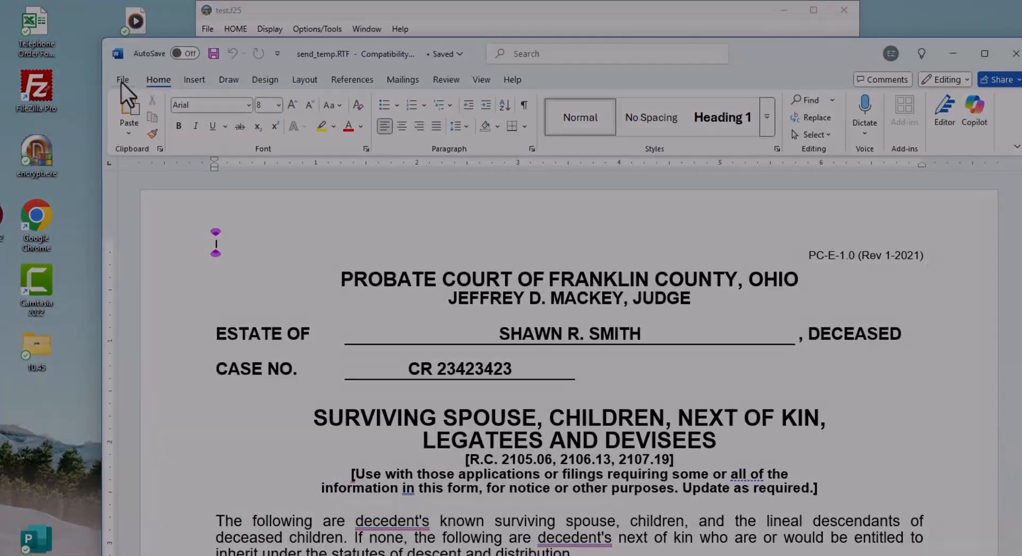
- Set up Save As with the name 'joseph Test probate' and PDF (*.pdf) format in the Temp folder
click(262, 52)
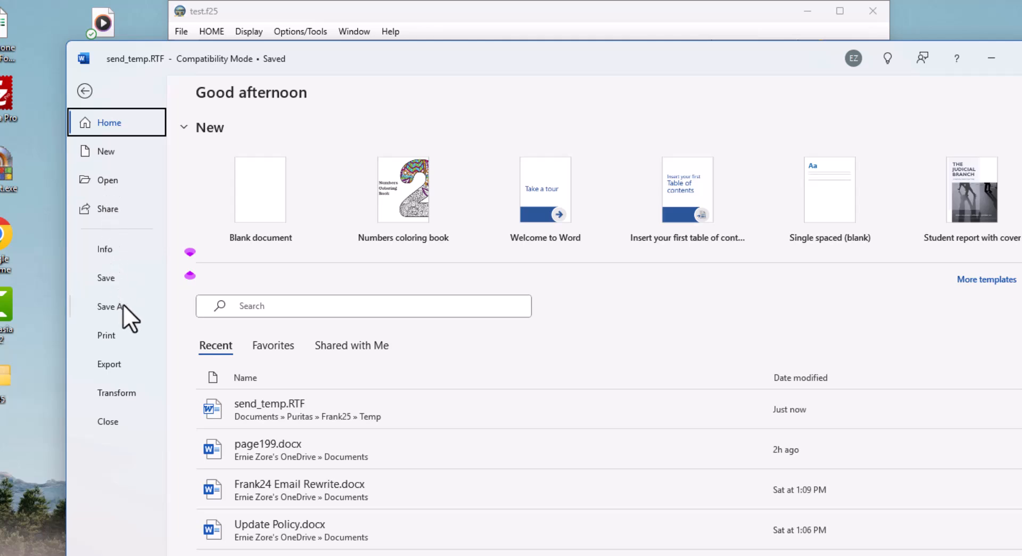
click(123, 306)
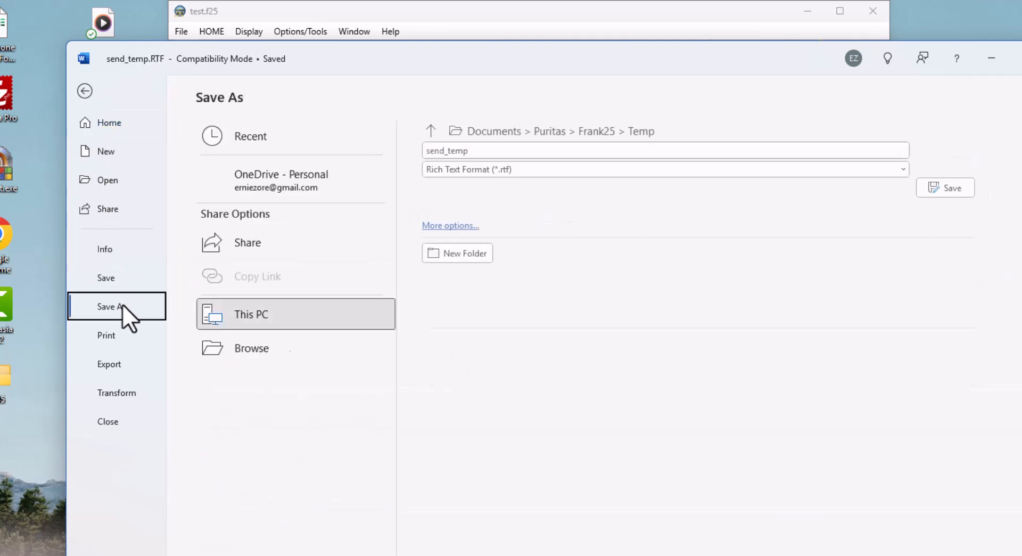
click(473, 152)
text(joseph)
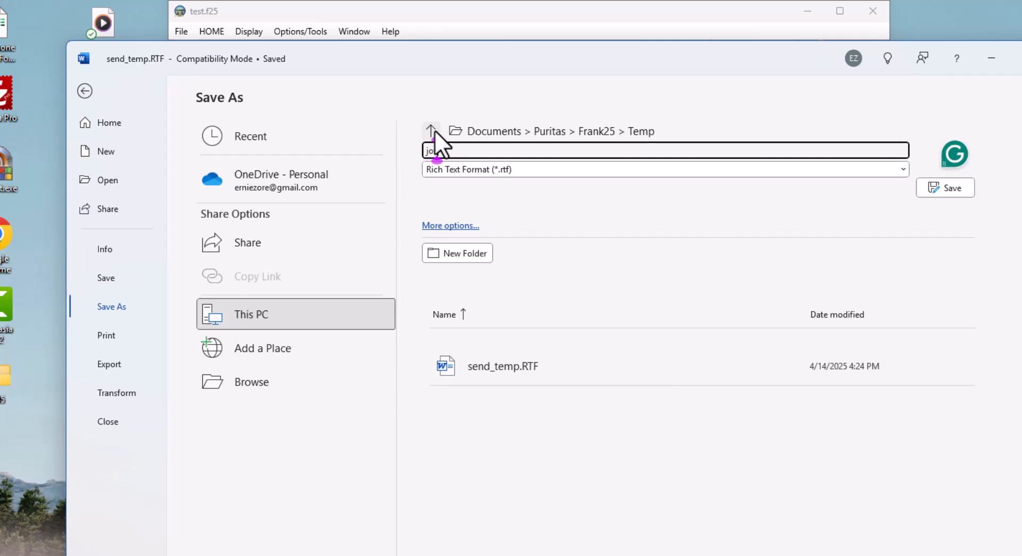
text( Test)
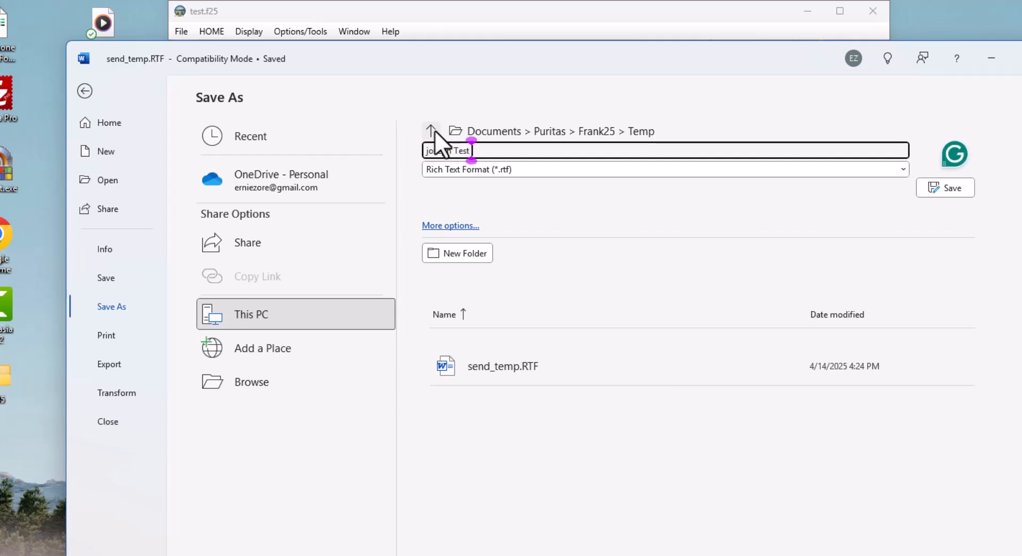
text( probat)
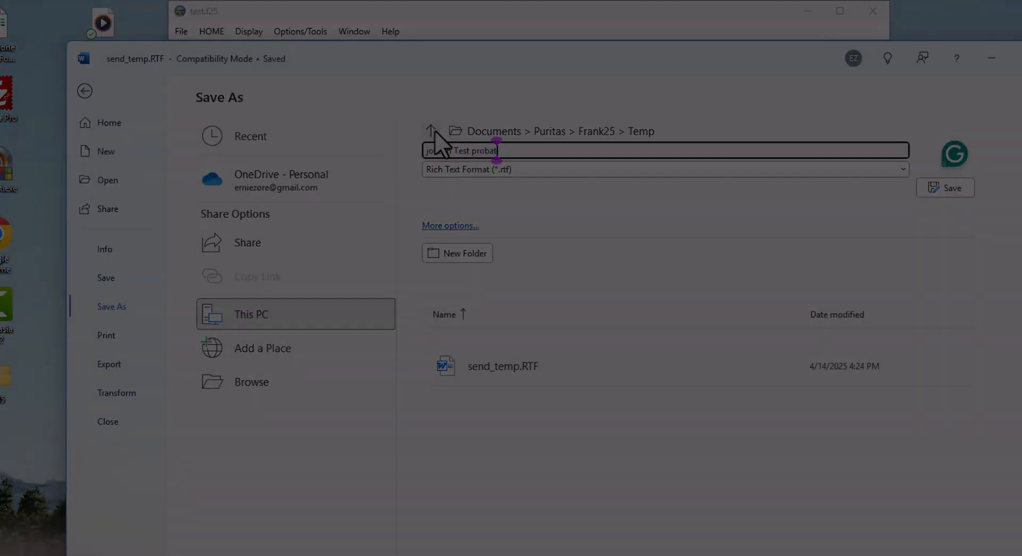
text(e.r)
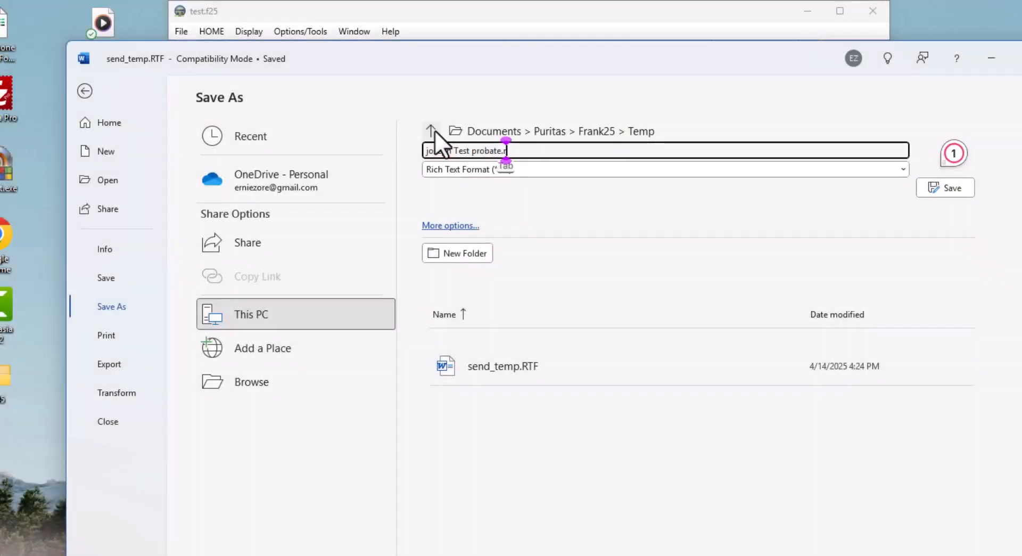
text(tf)
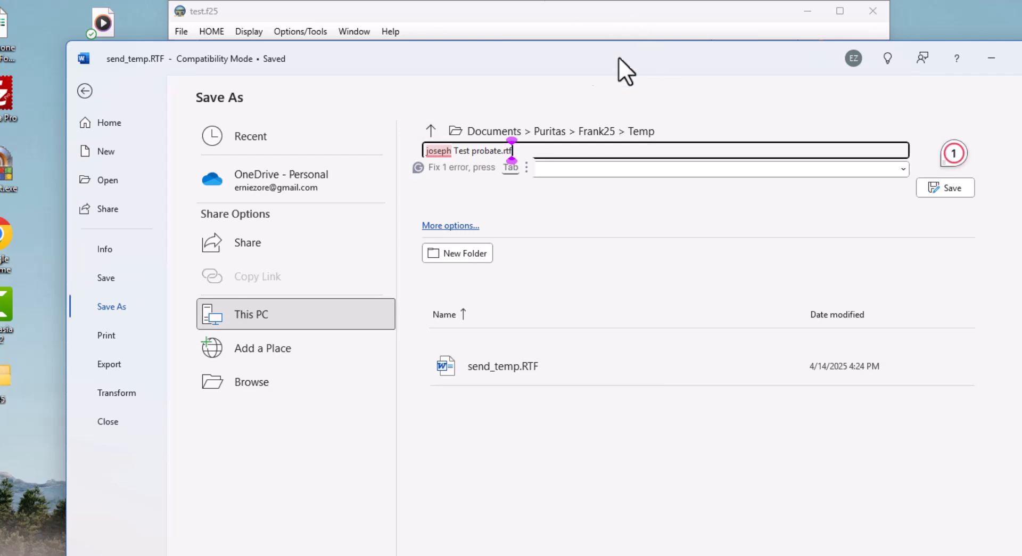
key(BackSpace)
key(BackSpace)
key(BackSpace)
key(BackSpace)
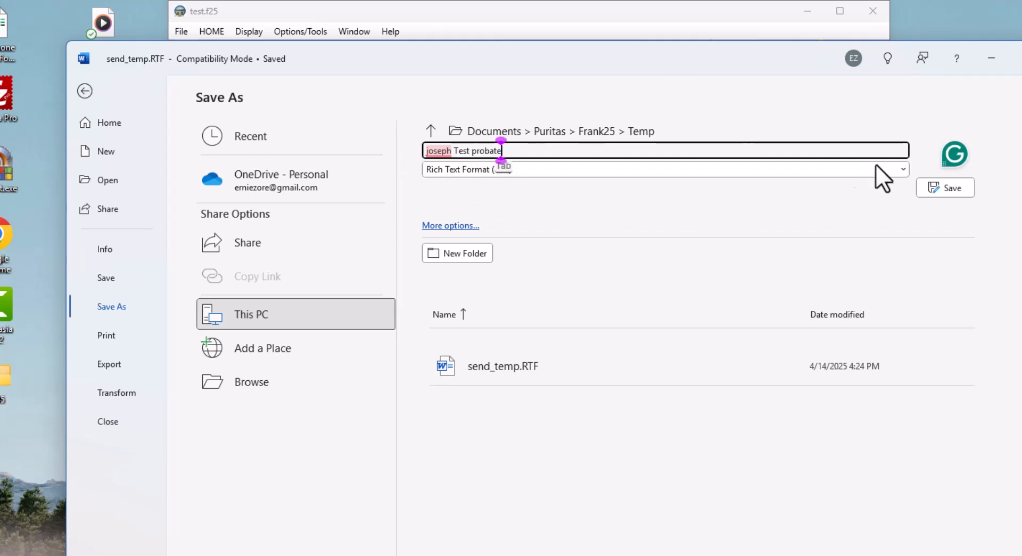
click(901, 169)
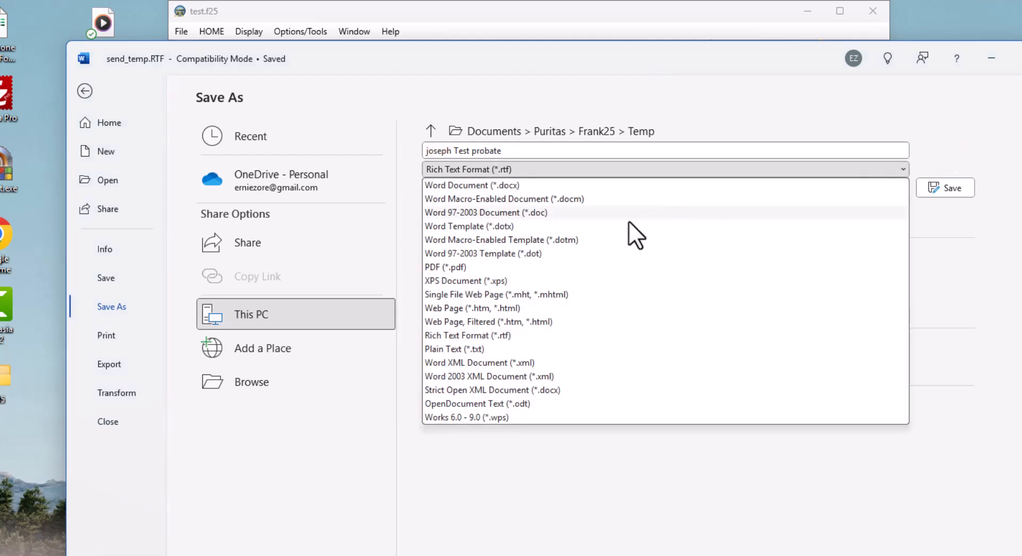
click(461, 267)
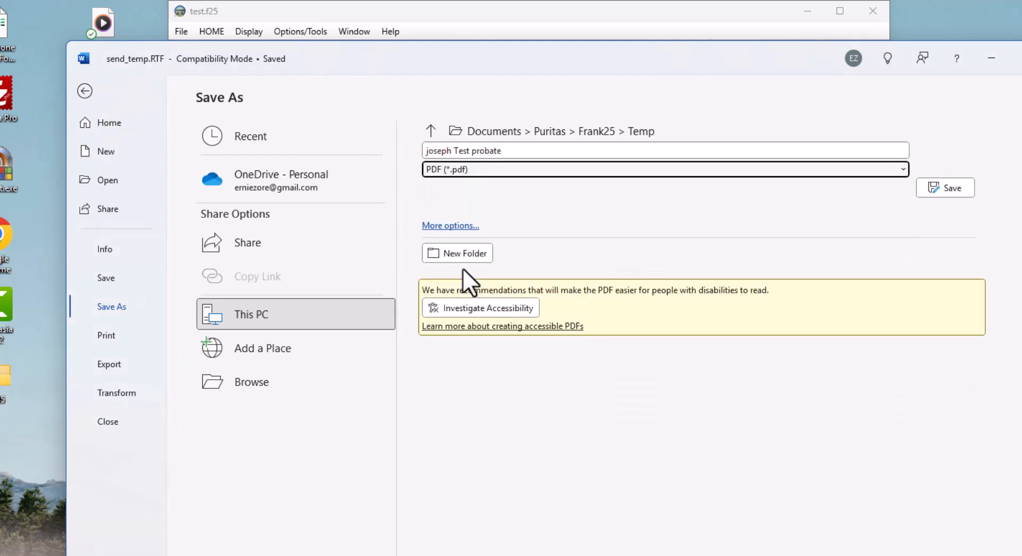
- Save the form as a PDF and view the four-page document in Chrome
click(937, 185)
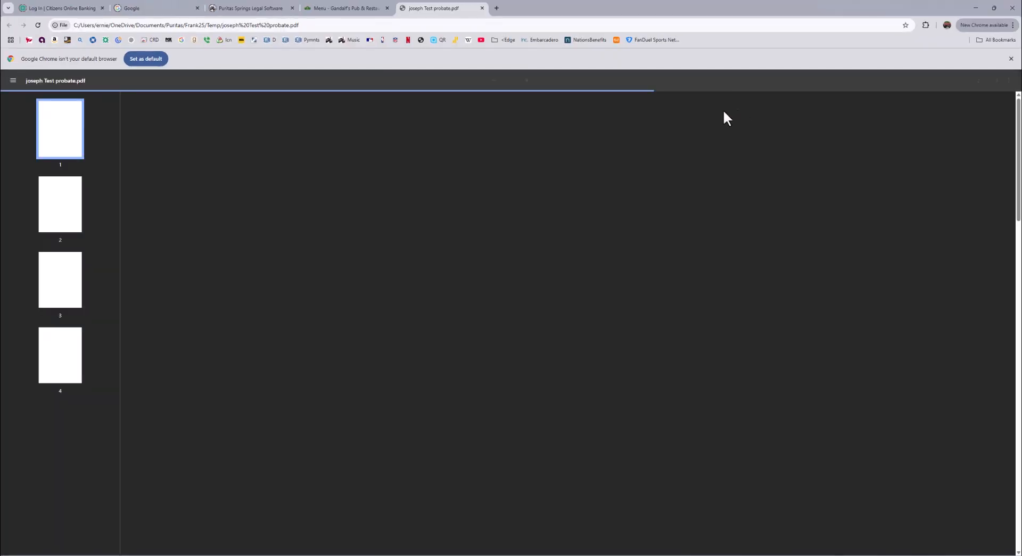